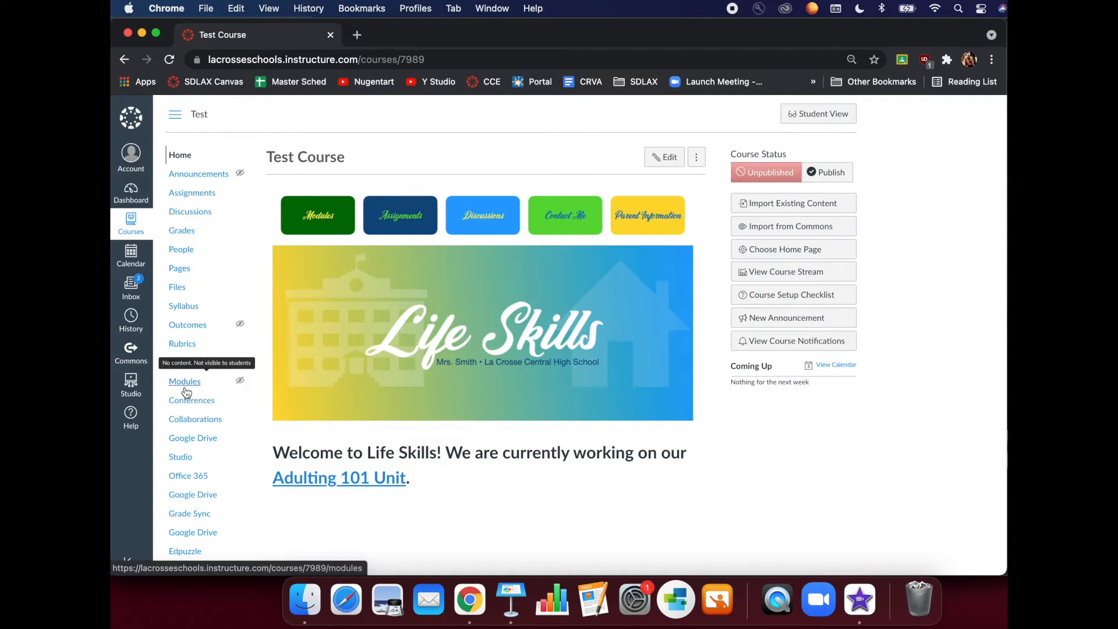
In the course's Discussions settings, turn off students' permission to create discussion topics and save.
{"action": "left_click", "coordinate": [184, 383]}
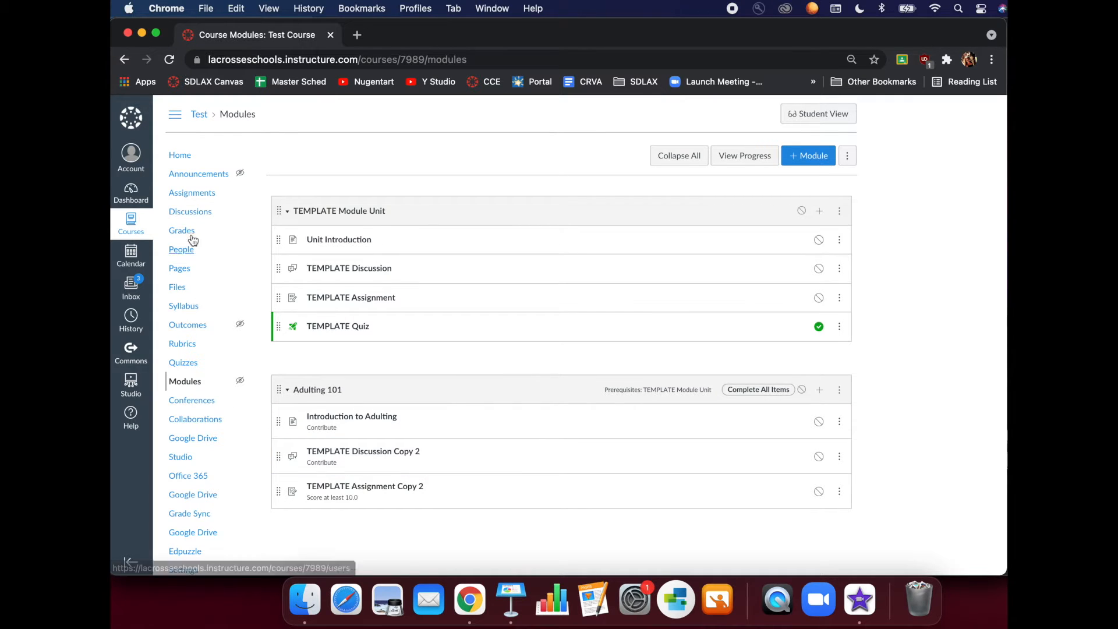
{"action": "left_click", "coordinate": [182, 219]}
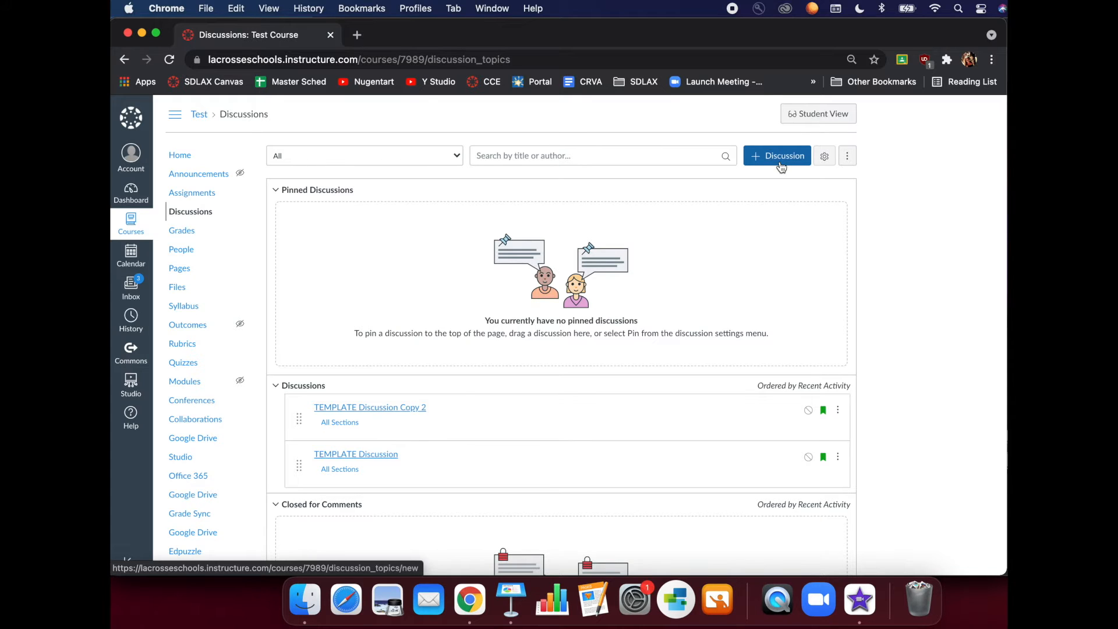
{"action": "left_click", "coordinate": [825, 157]}
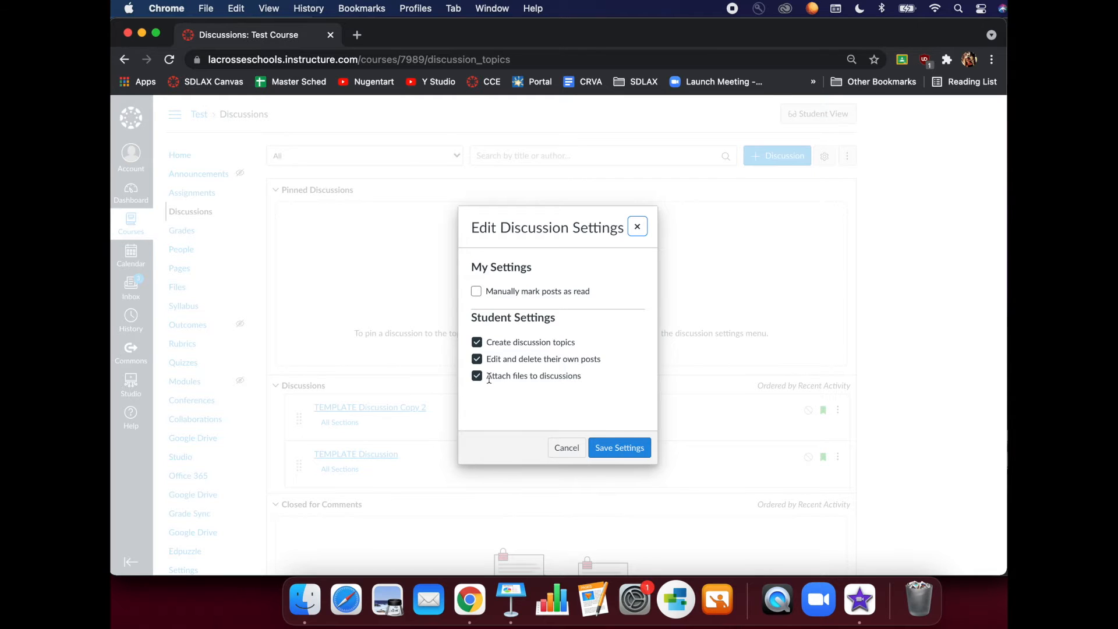
{"action": "left_click", "coordinate": [474, 343]}
{"action": "left_click", "coordinate": [619, 452]}
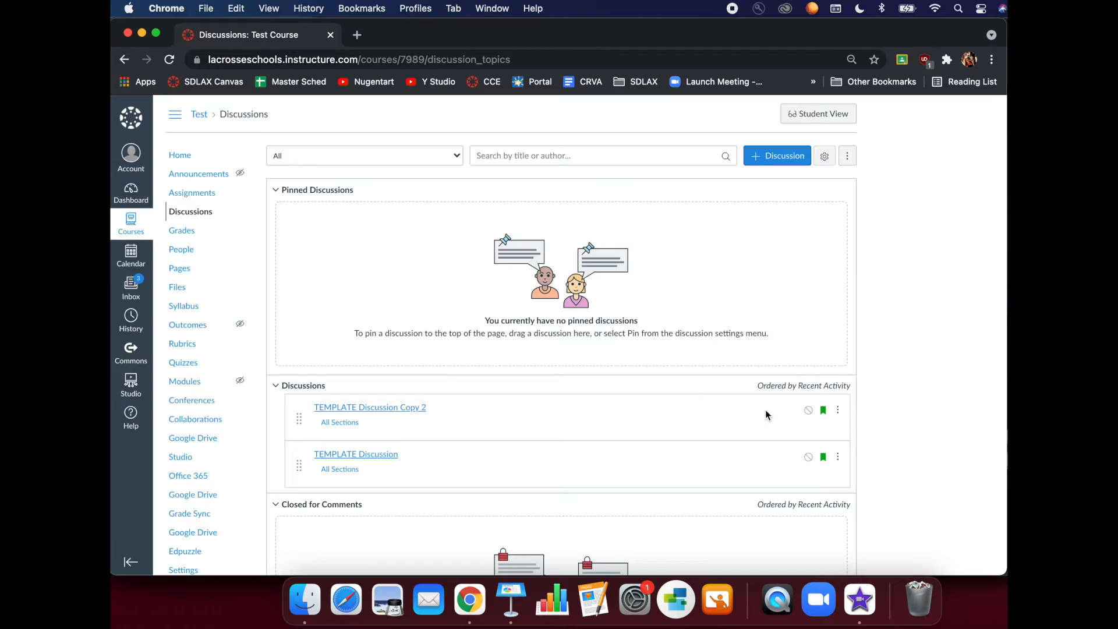
Examine the available actions for TEMPLATE Discussion Copy 2 and the Closed for Comments section.
{"action": "left_click", "coordinate": [839, 411]}
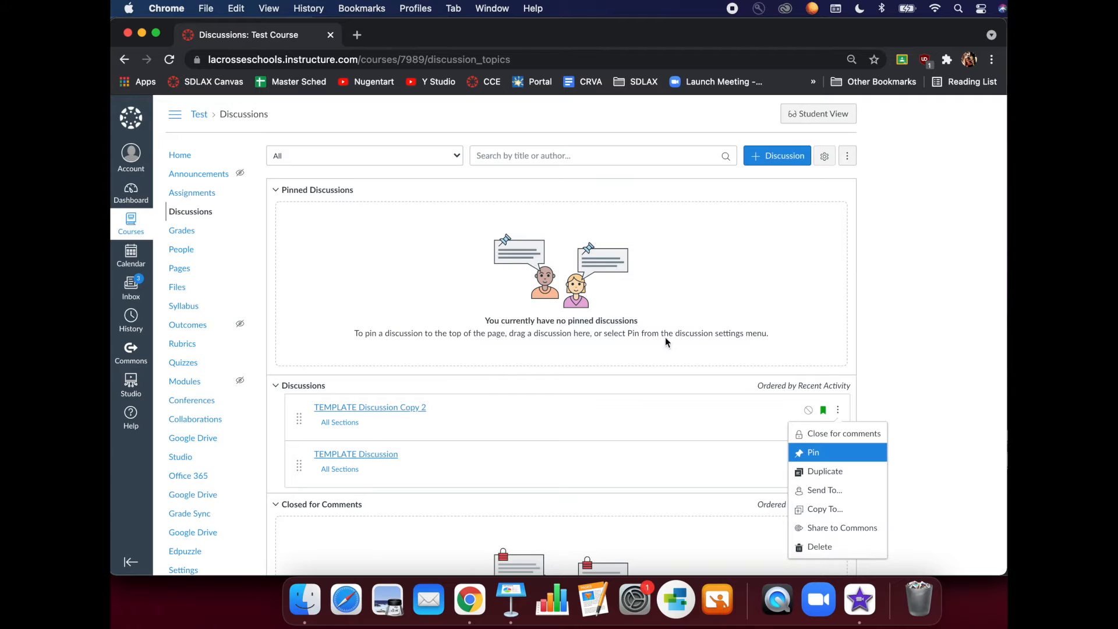
{"action": "left_click", "coordinate": [670, 279]}
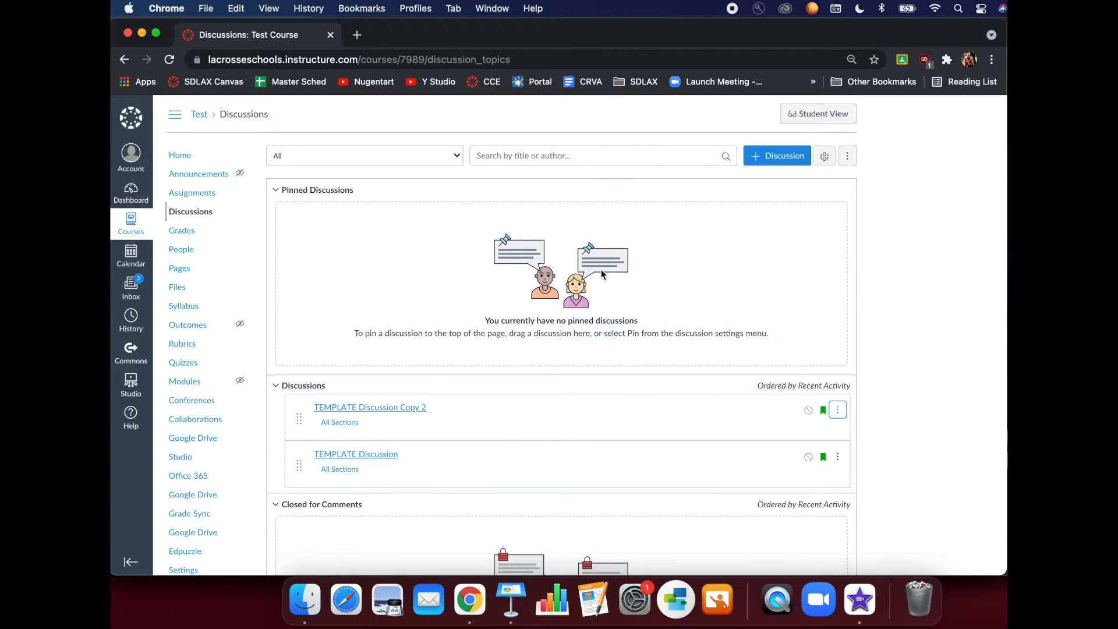
{"action": "scroll", "coordinate": [644, 377], "scroll_direction": "down", "scroll_amount": 5}
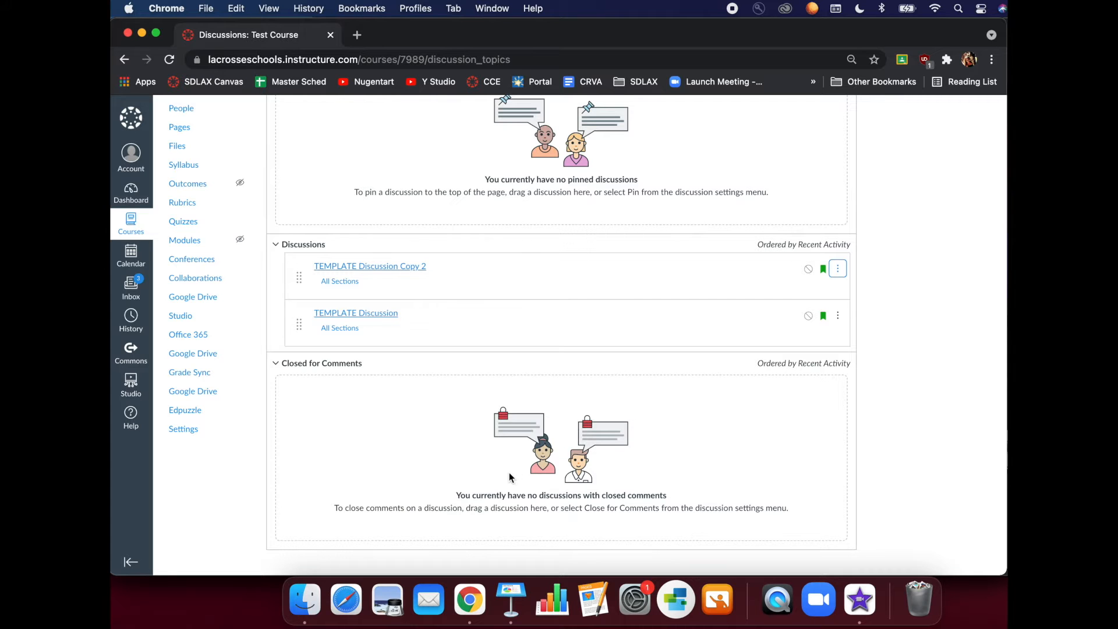
{"action": "scroll", "coordinate": [539, 367], "scroll_direction": "up", "scroll_amount": 5}
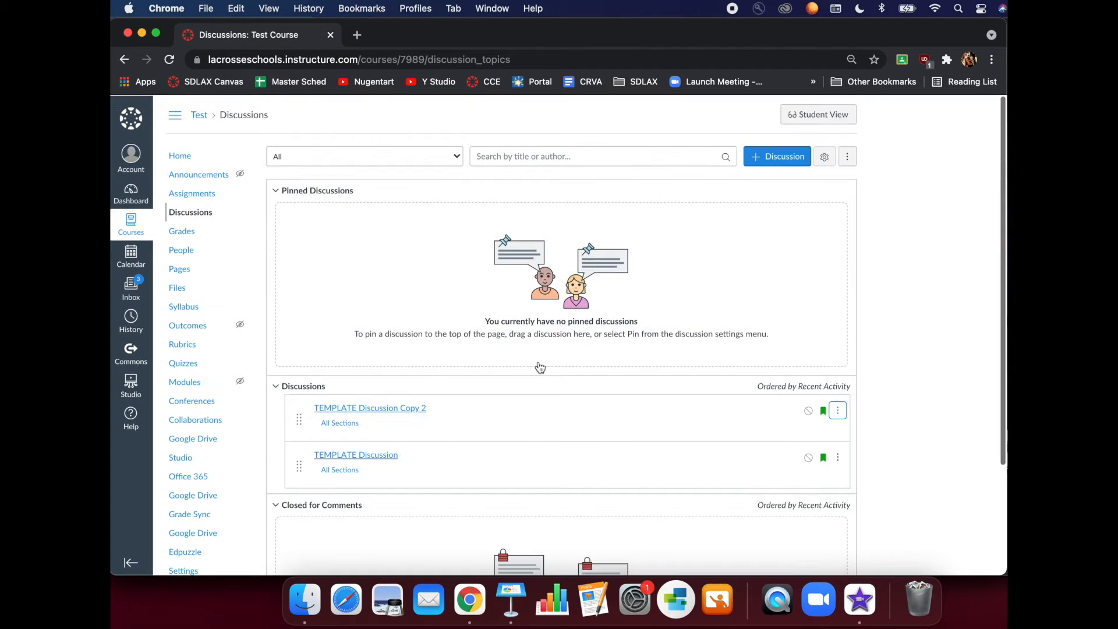
Open TEMPLATE Discussion Copy 2 for editing and rename it "Adulting 101: Discussion".
{"action": "left_click", "coordinate": [416, 408]}
{"action": "left_click", "coordinate": [807, 166]}
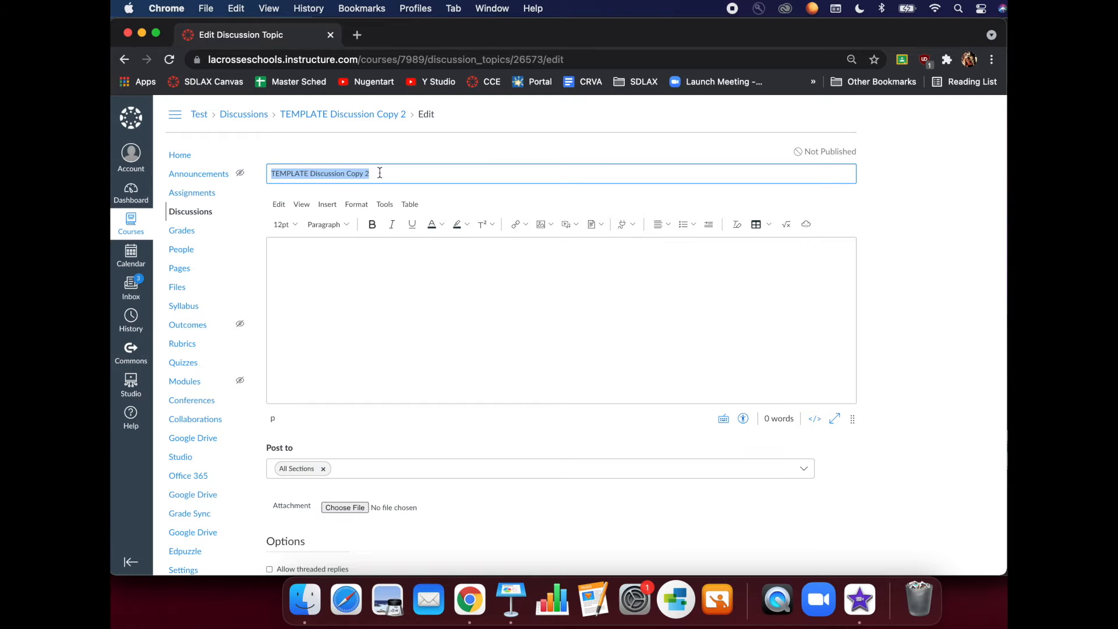
{"action": "double_click", "coordinate": [299, 170]}
{"action": "type", "text": "Adulting 101:"}
{"action": "left_click", "coordinate": [352, 282]}
{"action": "type", "text": "In t"}
{"action": "key", "text": "BackSpace"}
{"action": "key", "text": "BackSpace"}
{"action": "key", "text": "BackSpace"}
{"action": "key", "text": "BackSpace"}
{"action": "left_click", "coordinate": [367, 174]}
Write the adulting video prompt with questions on thoughts, tasks students look forward to learning, tasks that make them nervous, and tasks to avoid.
{"action": "left_click", "coordinate": [352, 283]}
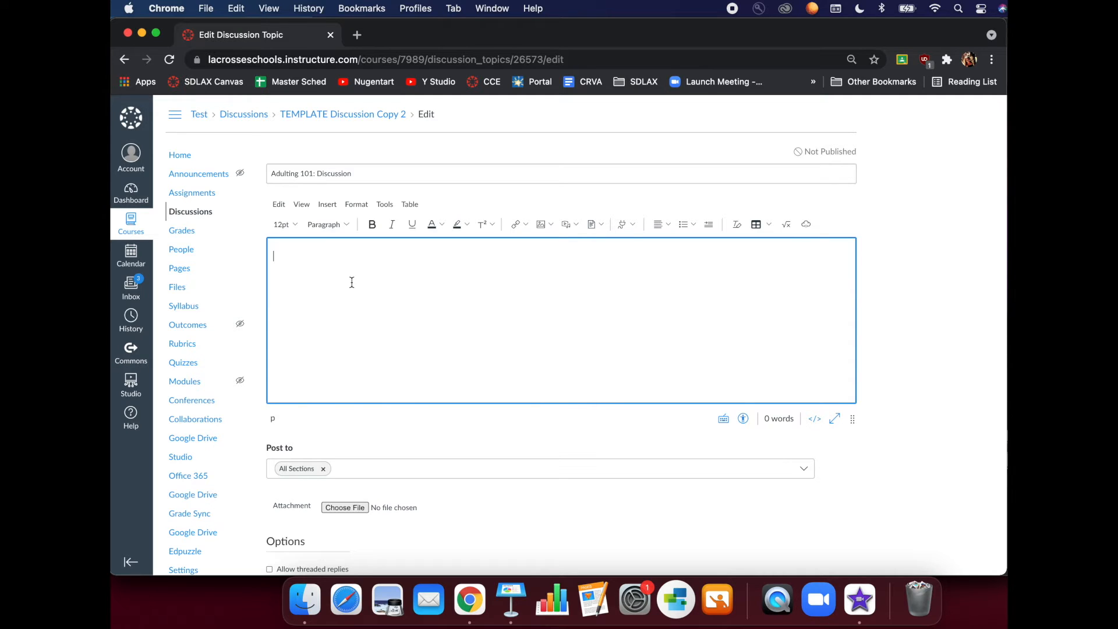
{"action": "type", "text": "After watching the video on adulting, what are your thoughts?"}
{"action": "key", "text": "Return"}
{"action": "type", "text": "What are adulting tasks you look forward to learning about?"}
{"action": "key", "text": "Return"}
{"action": "type", "text": "What tasks make you nervous?"}
{"action": "key", "text": "Return"}
{"action": "type", "text": "What tasks would you most want to avoid?"}
Reword the opening as "After watching the video on adulting, respond to the following questions:" and put "What are your thoughts?" on its own line.
{"action": "left_click", "coordinate": [412, 257]}
{"action": "type", "text": "respond to the following questions:"}
{"action": "key", "text": "Return"}
{"action": "key", "text": "Delete"}
{"action": "type", "text": "W"}
{"action": "left_click", "coordinate": [454, 349]}
Review the discussion's section, attachment, reply, grading, group and availability options along with its prompt.
{"action": "scroll", "coordinate": [454, 349], "scroll_direction": "down", "scroll_amount": 2}
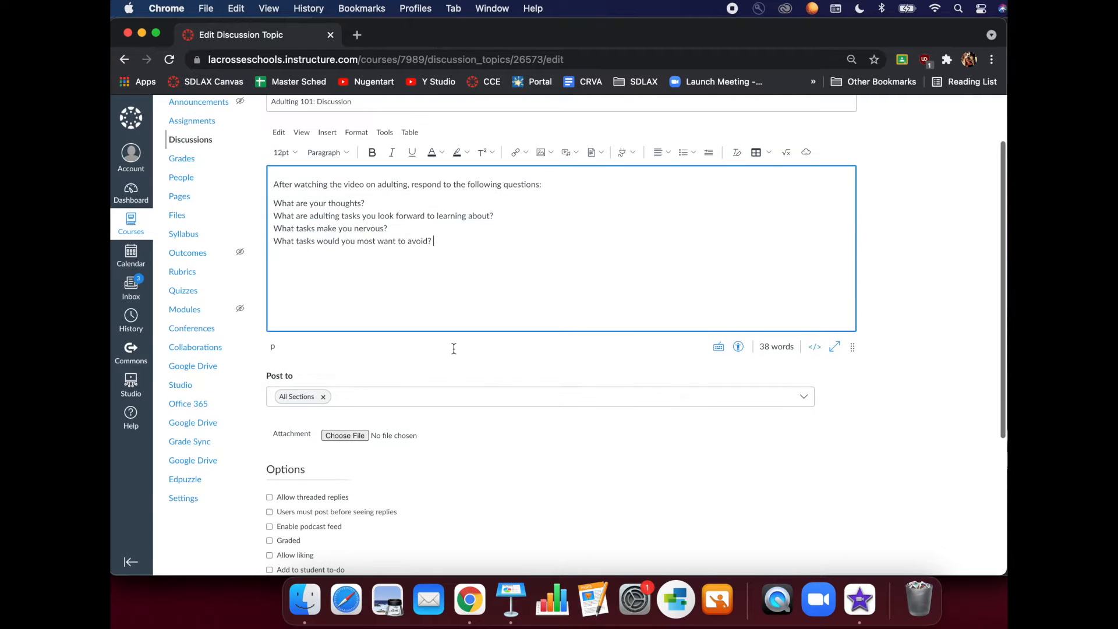
{"action": "scroll", "coordinate": [455, 352], "scroll_direction": "down", "scroll_amount": 1}
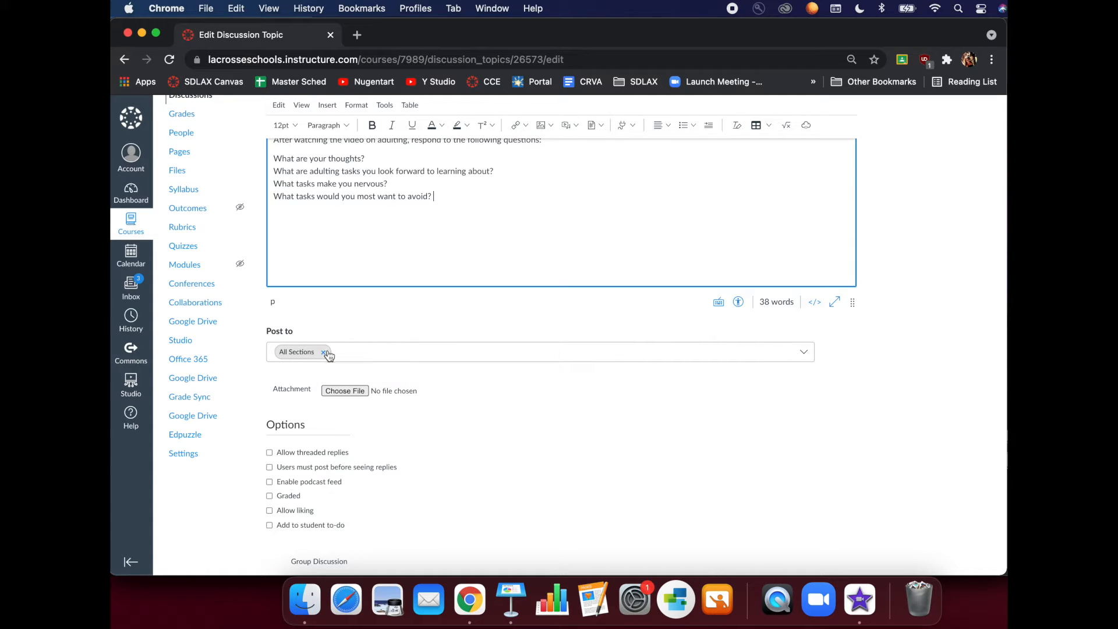
{"action": "left_click", "coordinate": [813, 353]}
{"action": "left_click", "coordinate": [803, 351]}
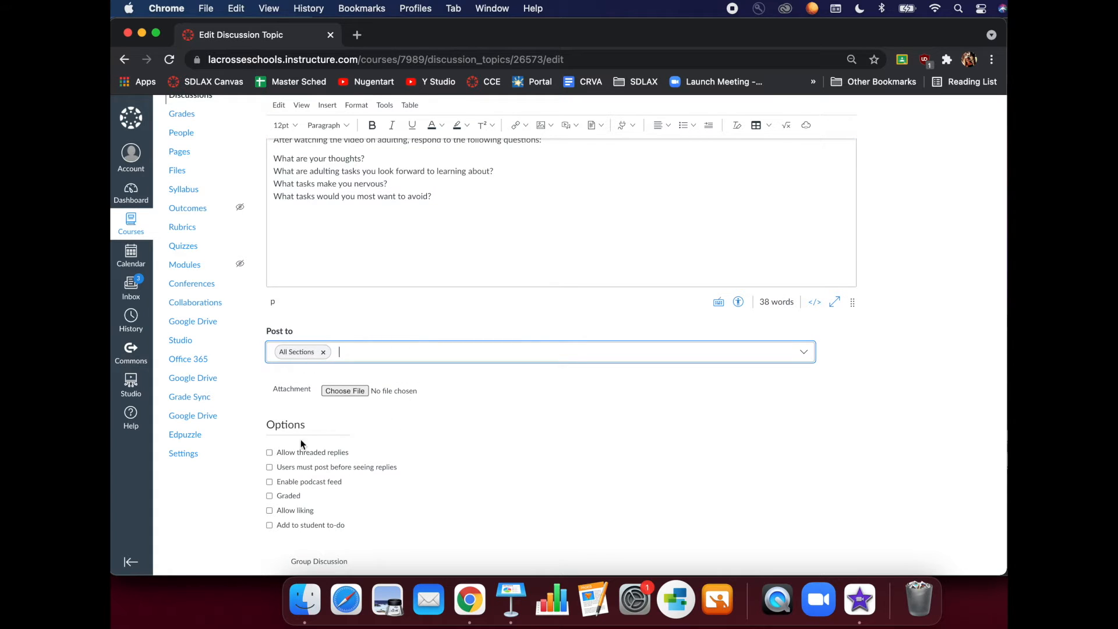
{"action": "scroll", "coordinate": [321, 410], "scroll_direction": "down", "scroll_amount": 3}
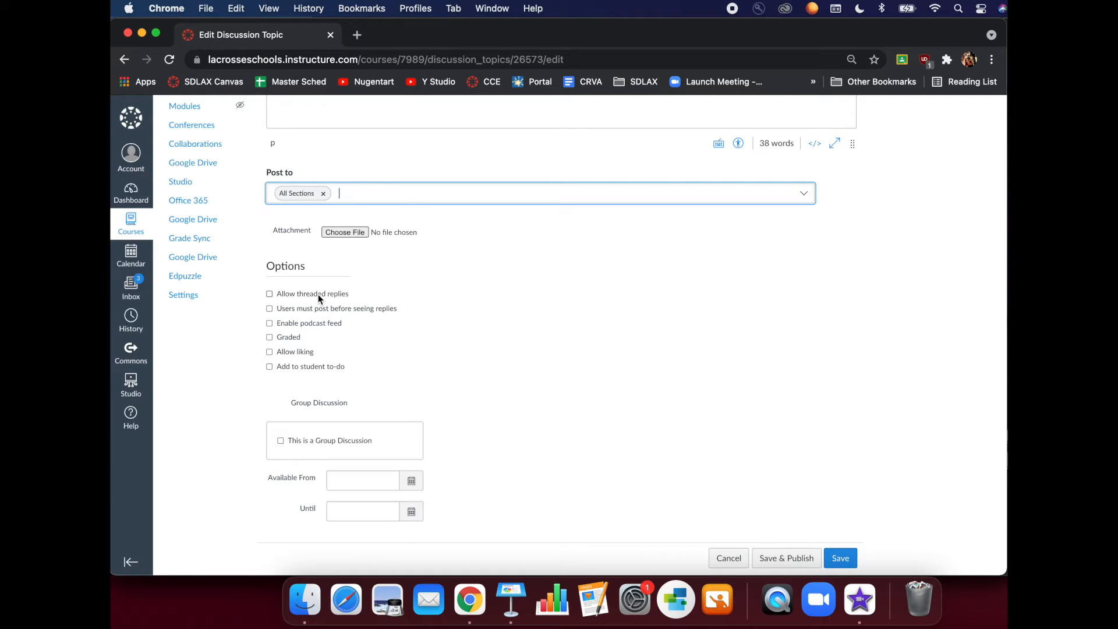
{"action": "left_click", "coordinate": [292, 316]}
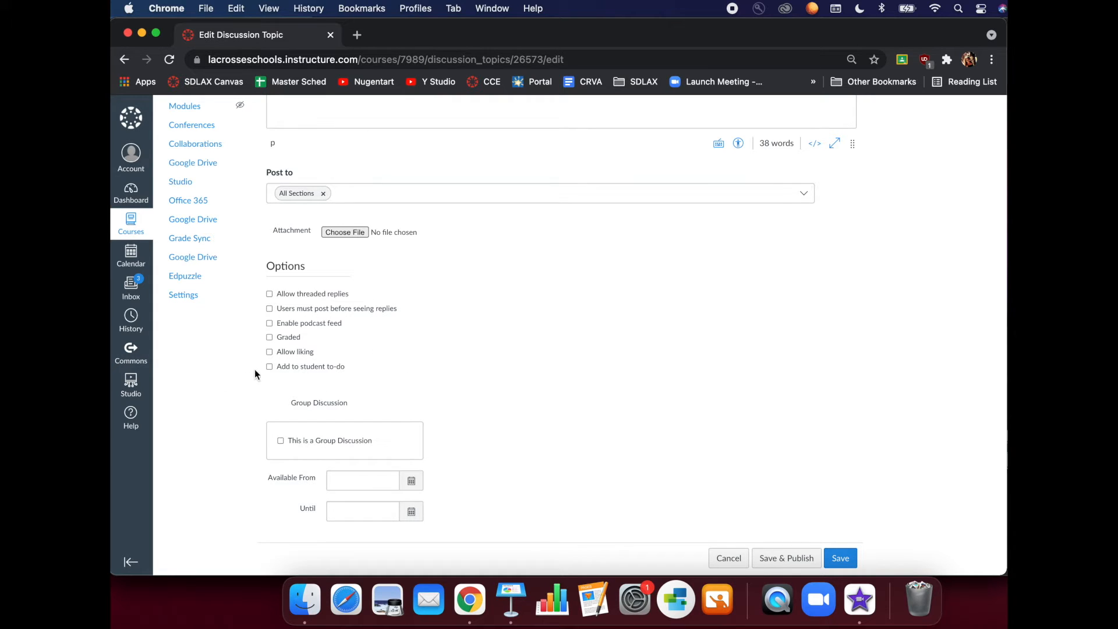
{"action": "scroll", "coordinate": [288, 369], "scroll_direction": "down", "scroll_amount": 1}
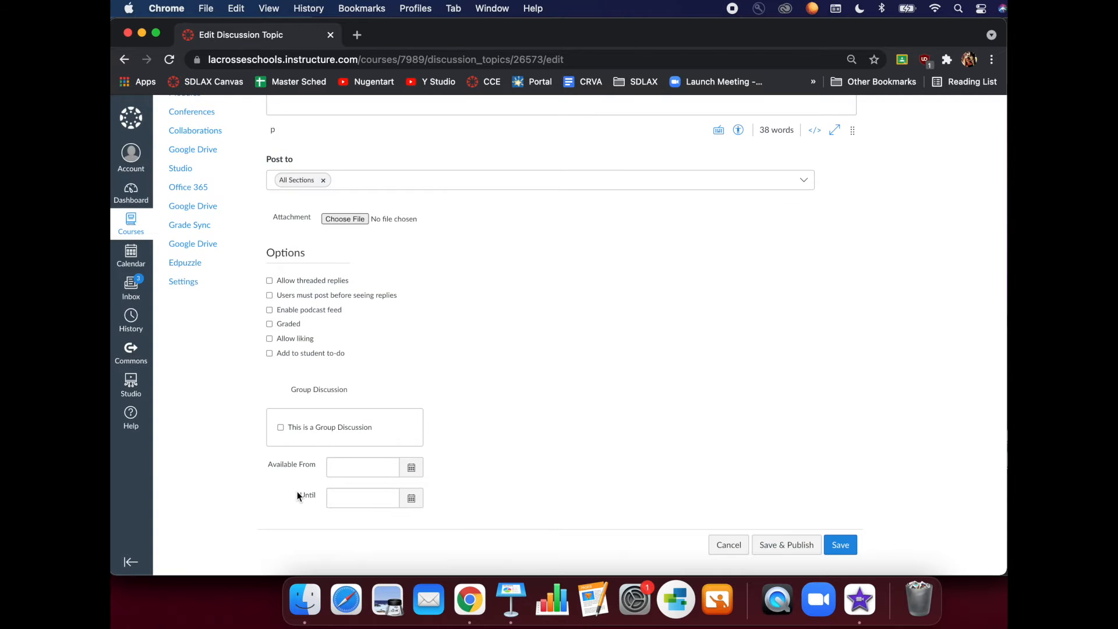
{"action": "scroll", "coordinate": [511, 352], "scroll_direction": "up", "scroll_amount": 4}
{"action": "scroll", "coordinate": [511, 351], "scroll_direction": "up", "scroll_amount": 7}
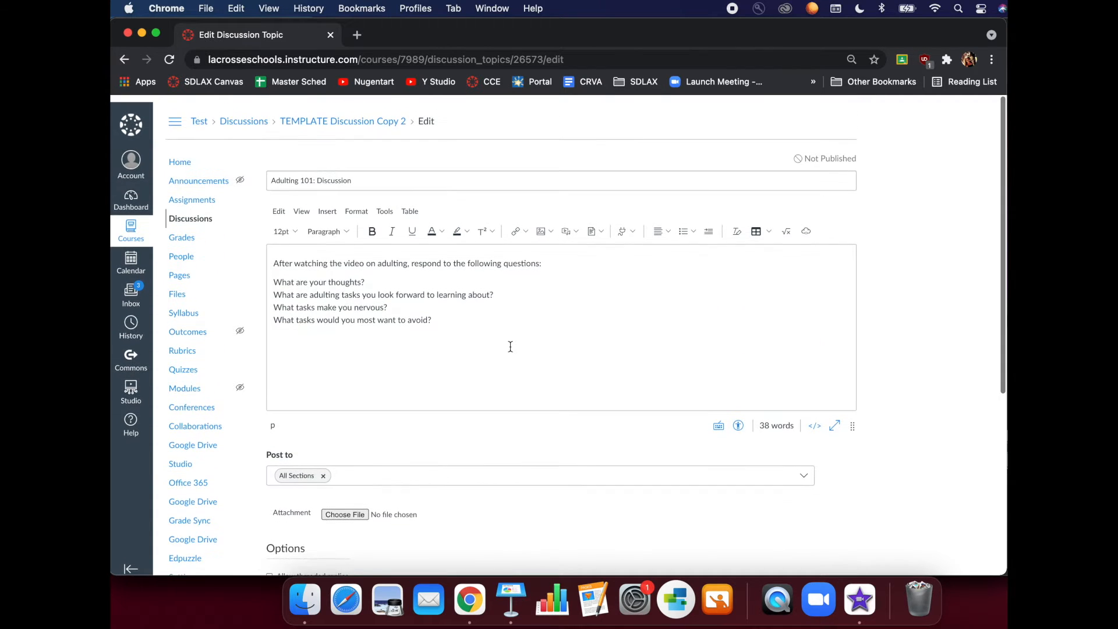
{"action": "scroll", "coordinate": [525, 432], "scroll_direction": "down", "scroll_amount": 11}
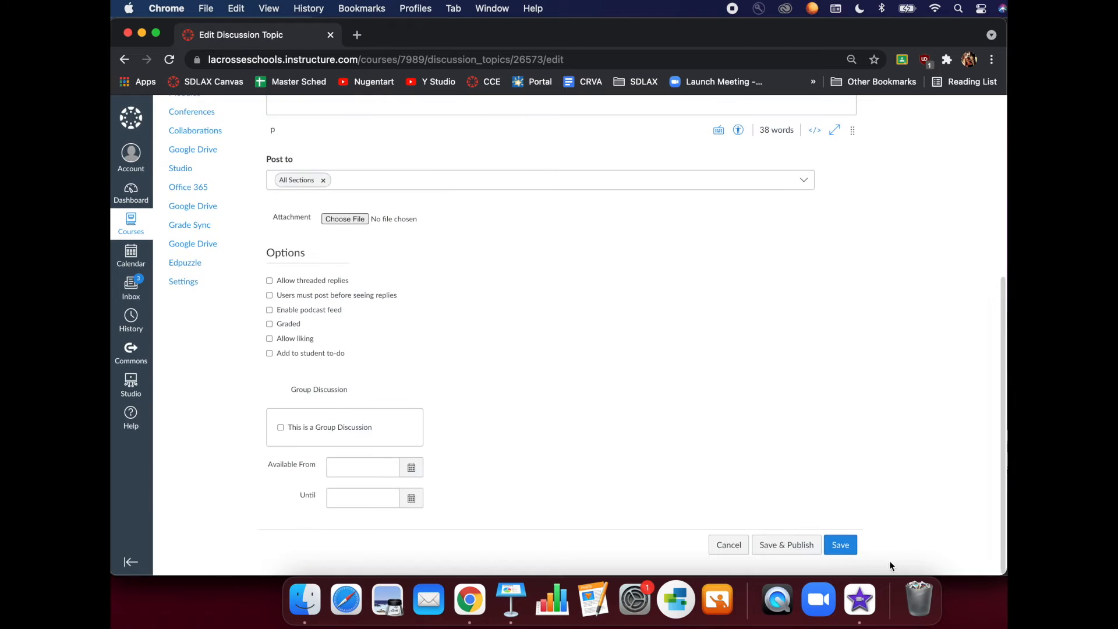
Save the discussion without publishing and open TEMPLATE Assignment Copy 2 from the Adulting 101 module for editing.
{"action": "left_click", "coordinate": [841, 546]}
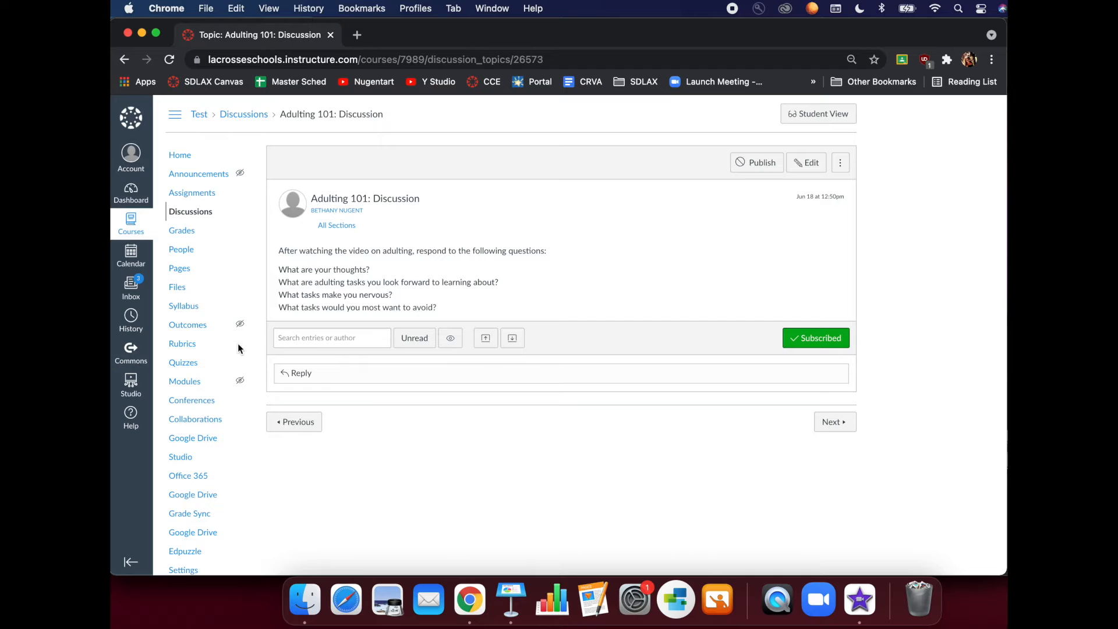
{"action": "left_click", "coordinate": [185, 384]}
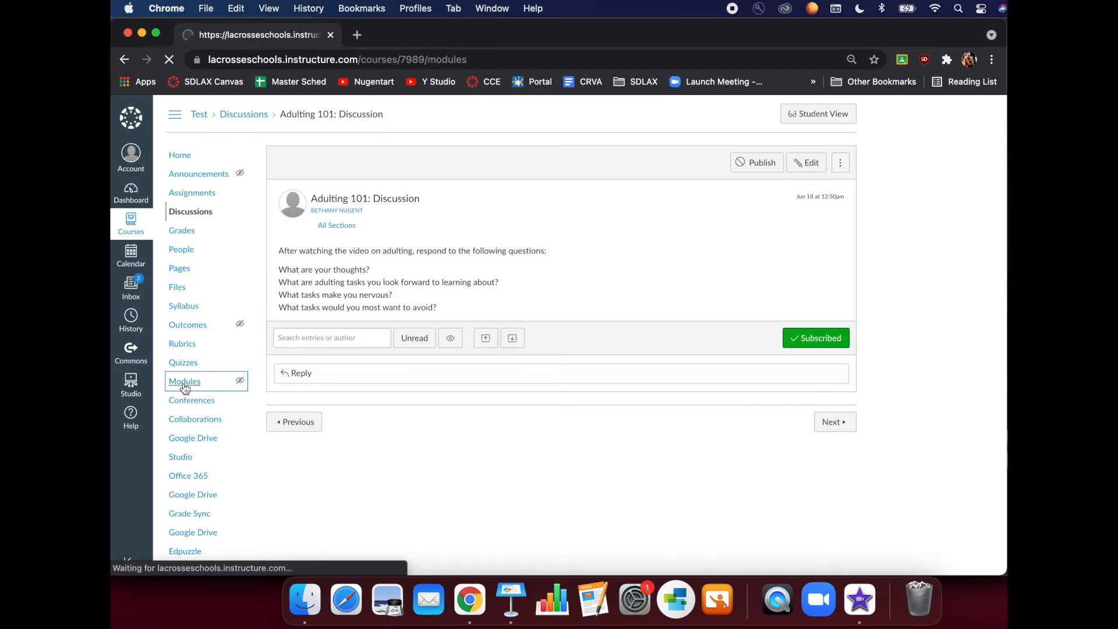
{"action": "scroll", "coordinate": [345, 477], "scroll_direction": "down", "scroll_amount": 1}
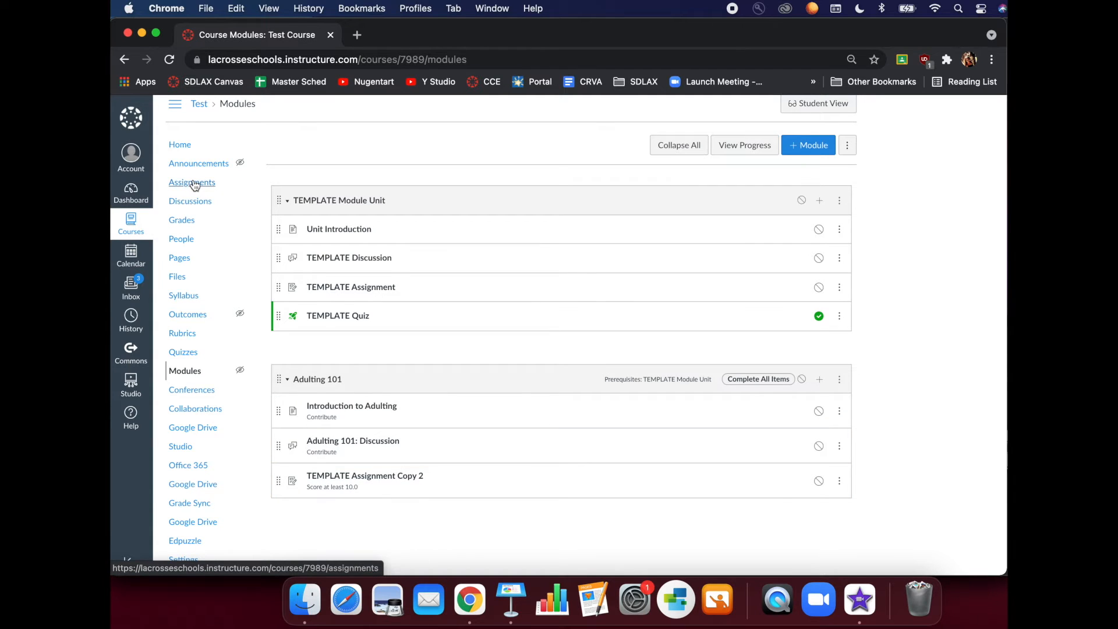
{"action": "left_click", "coordinate": [365, 477]}
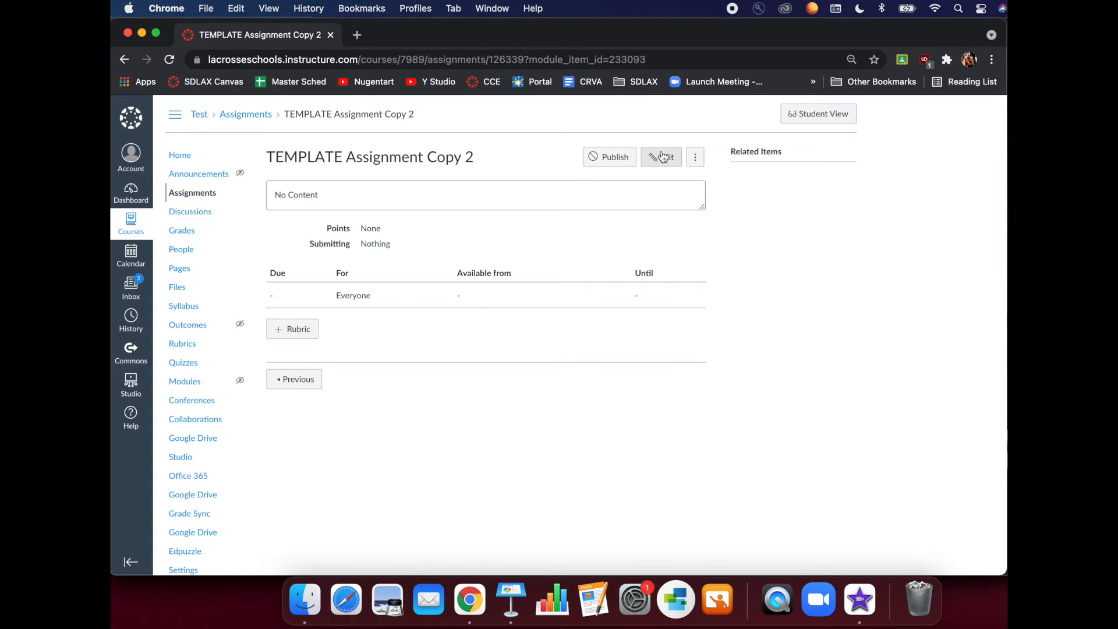
{"action": "left_click", "coordinate": [662, 157]}
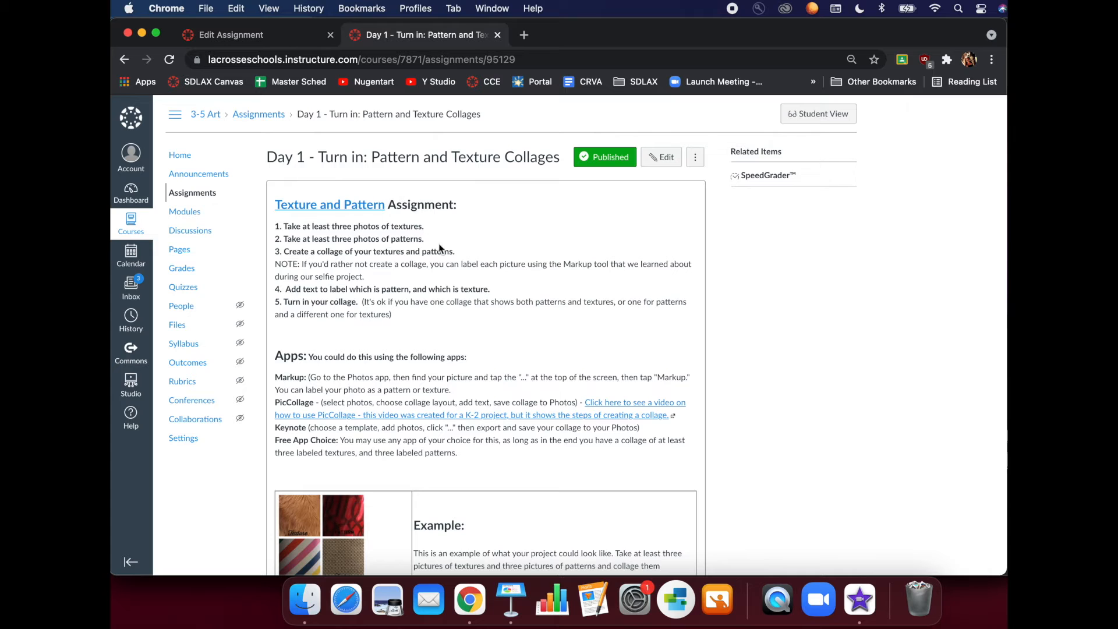
Examine the Apps, Example and Turn In sections of the Pattern and Texture Collages sample assignment.
{"action": "left_click_drag", "start_coordinate": [275, 354], "coordinate": [456, 352]}
{"action": "scroll", "coordinate": [226, 279], "scroll_direction": "down", "scroll_amount": 6}
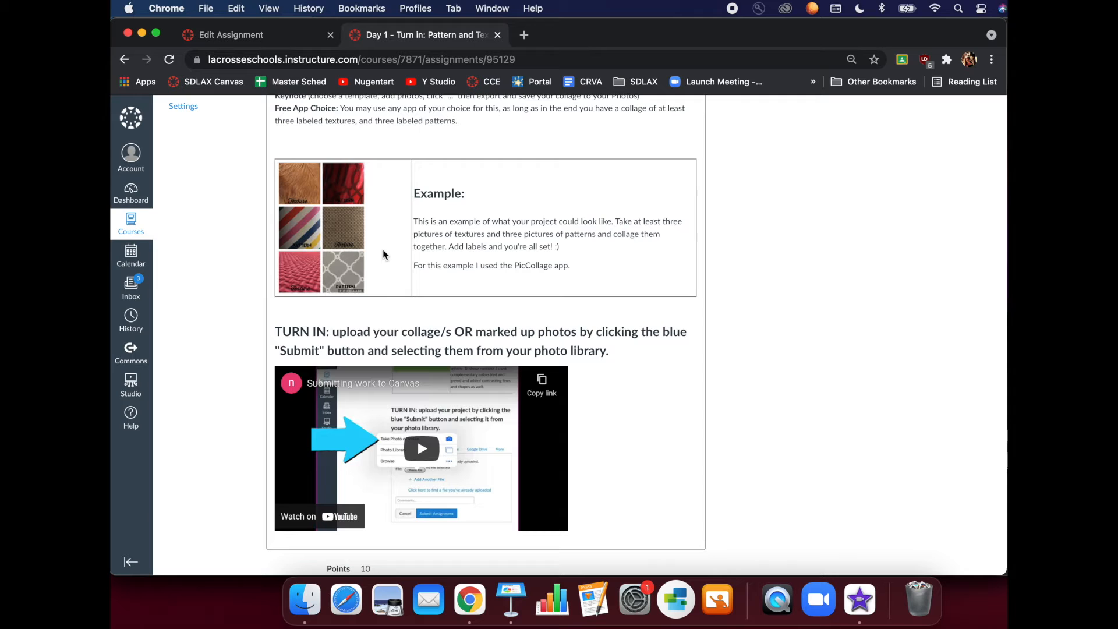
{"action": "scroll", "coordinate": [383, 249], "scroll_direction": "down", "scroll_amount": 3}
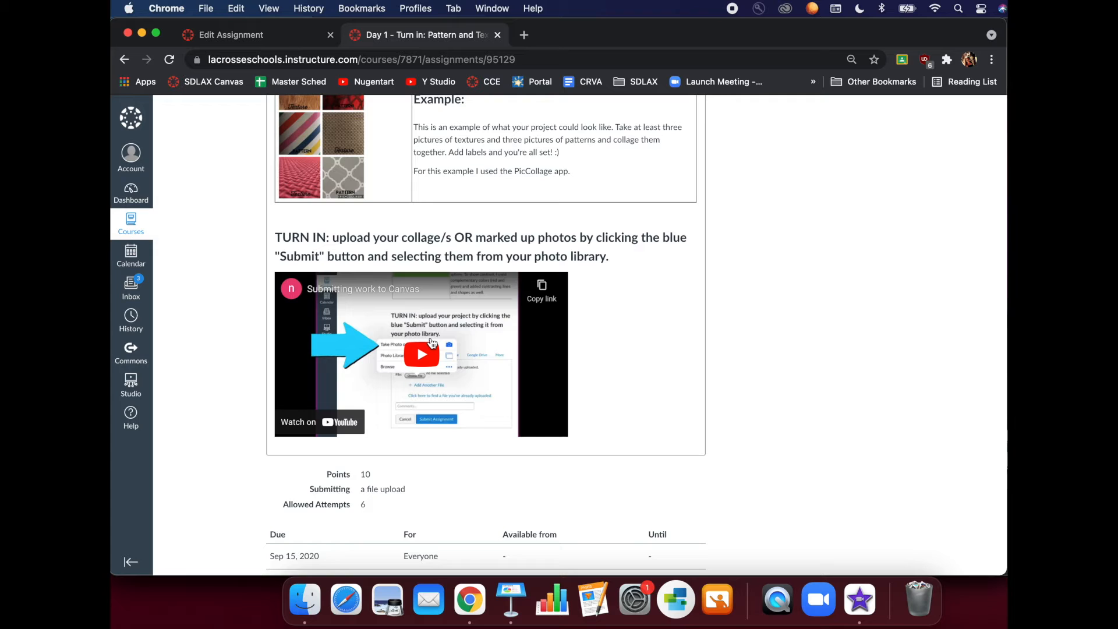
In the template assignment, add a bold "Steps to complete this project:" heading and two numbered steps for choosing, trying and documenting an adulting task.
{"action": "left_click", "coordinate": [255, 36]}
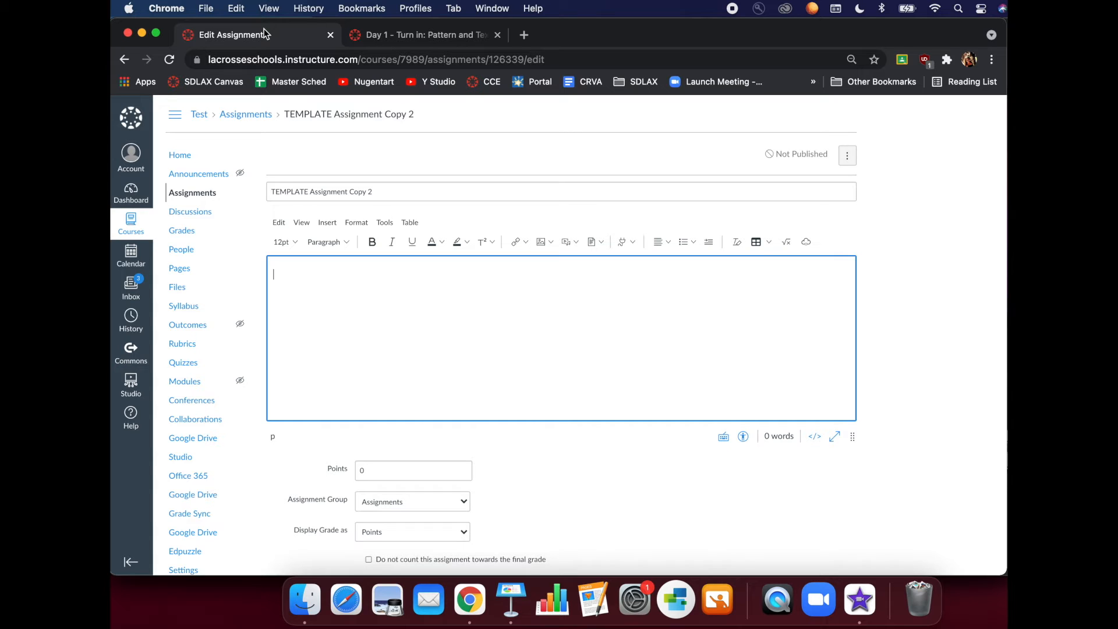
{"action": "key", "text": "super+b"}
{"action": "type", "text": "Steps to complete this project:"}
{"action": "key", "text": "Return"}
{"action": "type", "text": "Choose an adulting task as described in the introduction video."}
{"action": "key", "text": "shift+Return"}
{"action": "type", "text": "2. Try that adulting task! Document your work. You can document your work in a journal, audio recording, photos or video."}
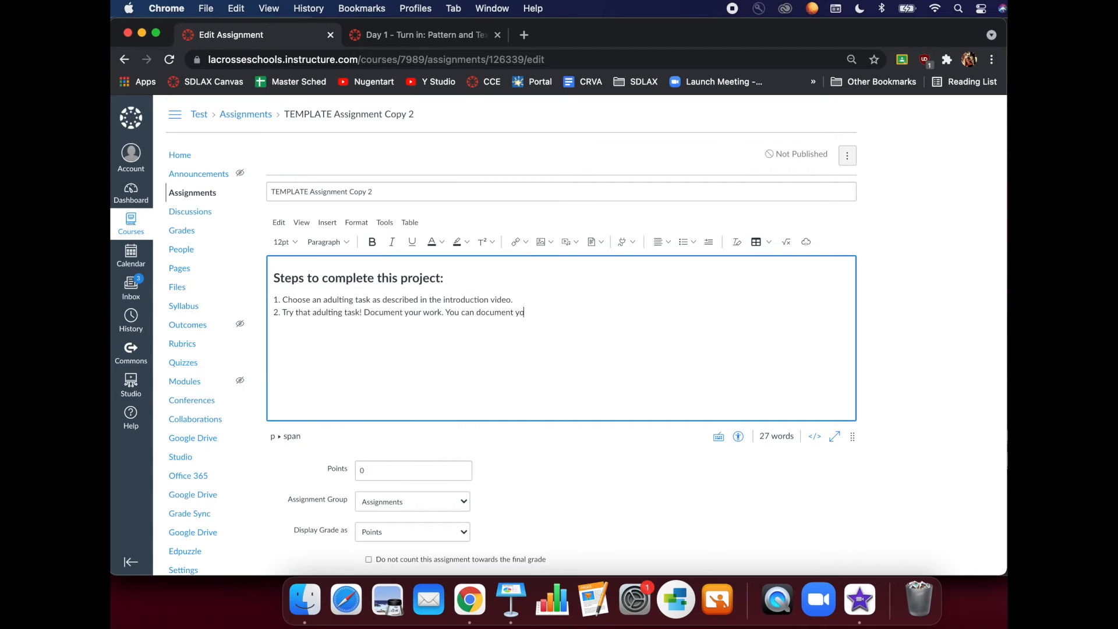
Add an "Apps to use to complete this project:" section with bulleted apps for Journaling, Audio Recording, Photos and Video.
{"action": "key", "text": "Return"}
{"action": "key", "text": "Return"}
{"action": "type", "text": "Apps to use to complete this project:"}
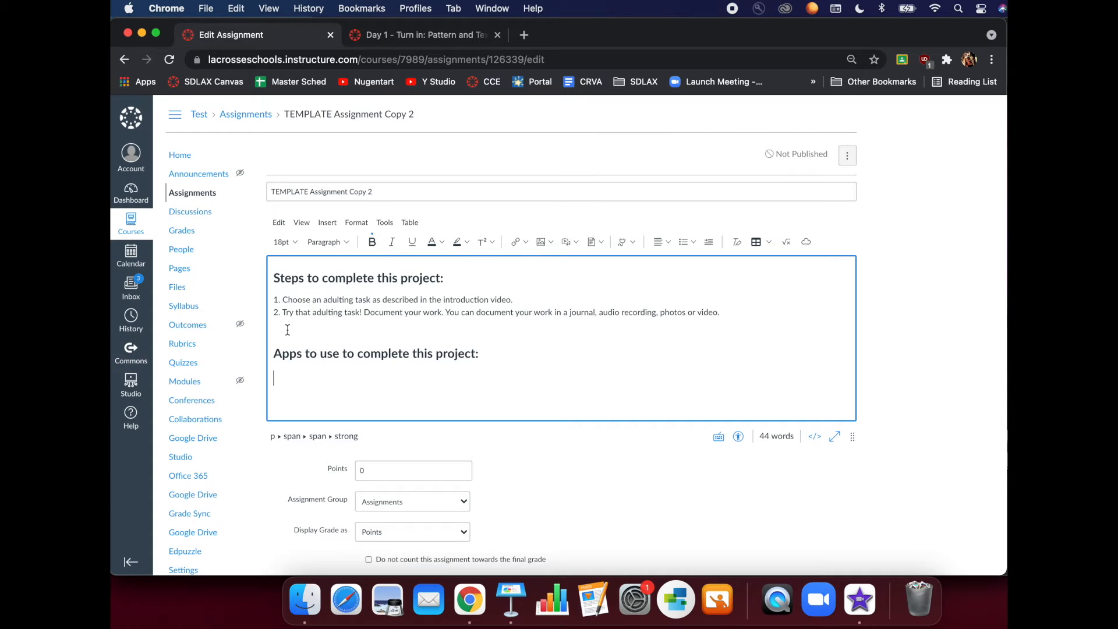
{"action": "left_click", "coordinate": [279, 375]}
{"action": "type", "text": "Journaling - Keynote, Docs,"}
{"action": "key", "text": "Return"}
{"action": "type", "text": "• Audio Recording - Voice memos, GarageBand, Pages, Keynote, Numbers"}
{"action": "key", "text": "Return"}
{"action": "type", "text": "• Photos - Camera, PicCollage, PicStitch"}
{"action": "key", "text": "Return"}
{"action": "type", "text": "Video - Clips, iMovie, Camera"}
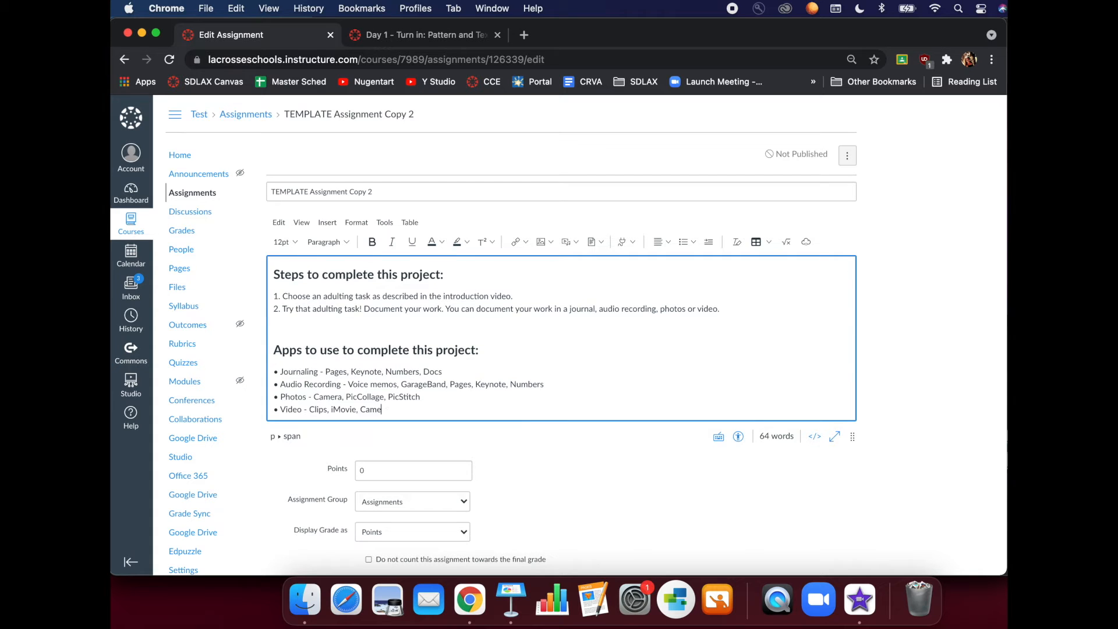
Insert a 2x1 table below the app list and add an enlarged "Example:" heading in its second cell.
{"action": "key", "text": "Return"}
{"action": "key", "text": "Return"}
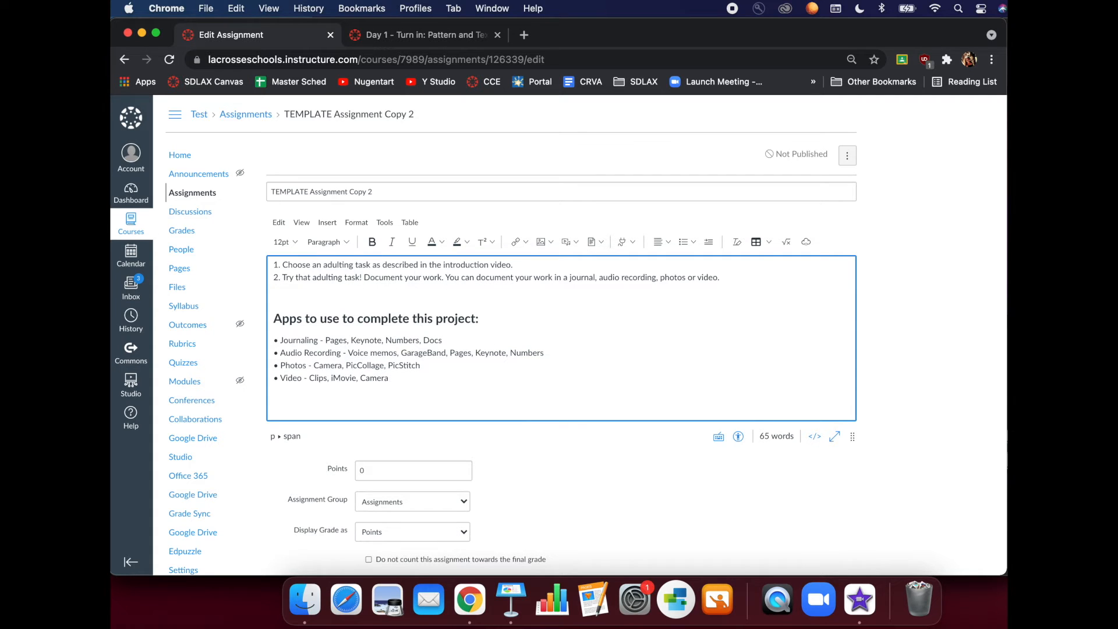
{"action": "left_click", "coordinate": [412, 224]}
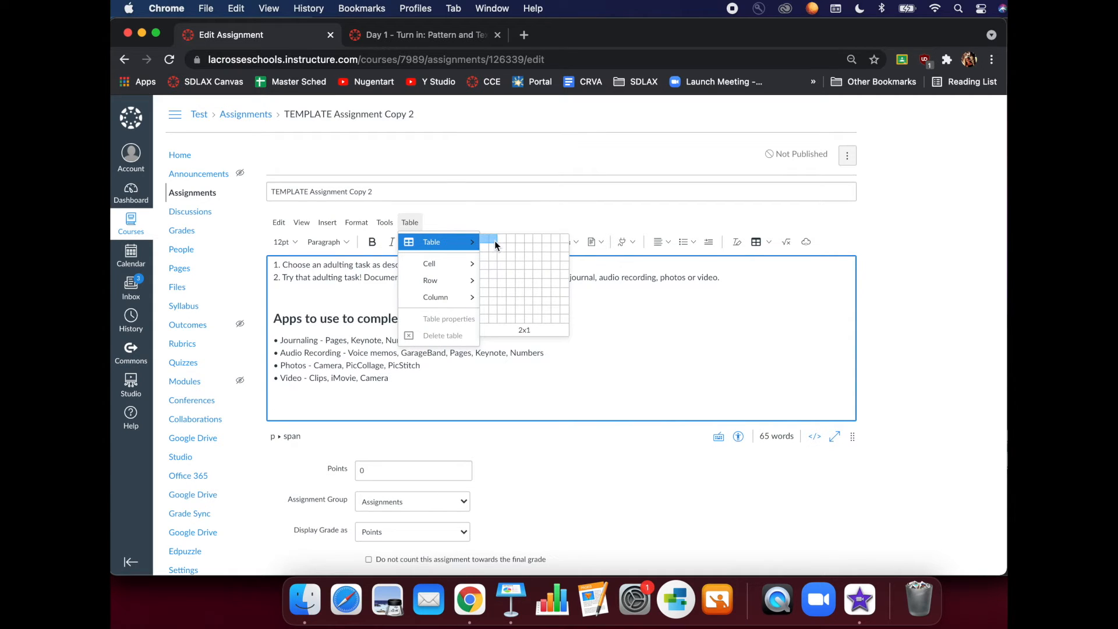
{"action": "left_click", "coordinate": [494, 240]}
{"action": "key", "text": "Tab"}
{"action": "type", "text": "Example:"}
{"action": "left_click_drag", "start_coordinate": [594, 365], "coordinate": [557, 364]}
{"action": "left_click", "coordinate": [285, 242]}
{"action": "left_click", "coordinate": [295, 326]}
Under the Example heading, write "I created this example using Pages.".
{"action": "key", "text": "Return"}
{"action": "type", "text": "I created this example using Pages. When I was done, I"}
{"action": "key", "text": "BackSpace"}
{"action": "key", "text": "BackSpace"}
{"action": "key", "text": "BackSpace"}
{"action": "key", "text": "BackSpace"}
{"action": "key", "text": "BackSpace"}
{"action": "key", "text": "BackSpace"}
{"action": "key", "text": "BackSpace"}
{"action": "key", "text": "BackSpace"}
{"action": "key", "text": "BackSpace"}
{"action": "key", "text": "BackSpace"}
{"action": "key", "text": "BackSpace"}
{"action": "key", "text": "BackSpace"}
{"action": "key", "text": "BackSpace"}
{"action": "key", "text": "BackSpace"}
{"action": "key", "text": "BackSpace"}
{"action": "key", "text": "BackSpace"}
{"action": "key", "text": "BackSpace"}
{"action": "key", "text": "BackSpace"}
Continue the example description by stating that an infographic was created about the adulting activity of doing laundry.
{"action": "type", "text": "I journaled about my adulting activity"}
{"action": "key", "text": "BackSpace"}
{"action": "key", "text": "BackSpace"}
{"action": "key", "text": "BackSpace"}
{"action": "key", "text": "BackSpace"}
{"action": "key", "text": "BackSpace"}
{"action": "key", "text": "BackSpace"}
{"action": "key", "text": "BackSpace"}
{"action": "key", "text": "BackSpace"}
{"action": "key", "text": "BackSpace"}
{"action": "key", "text": "BackSpace"}
{"action": "key", "text": "BackSpace"}
{"action": "key", "text": "BackSpace"}
{"action": "key", "text": "BackSpace"}
{"action": "key", "text": "BackSpace"}
{"action": "key", "text": "BackSpace"}
{"action": "key", "text": "BackSpace"}
{"action": "key", "text": "BackSpace"}
{"action": "key", "text": "BackSpace"}
{"action": "key", "text": "BackSpace"}
{"action": "key", "text": "BackSpace"}
{"action": "type", "text": "created an infographic about my adulting activity of doing laundry. I used pi"}
Upload the laundry infographic "Screen Shot 2021-06-18 at 2.46.39 PM.png" into the table's first cell and resize it.
{"action": "left_click", "coordinate": [541, 241]}
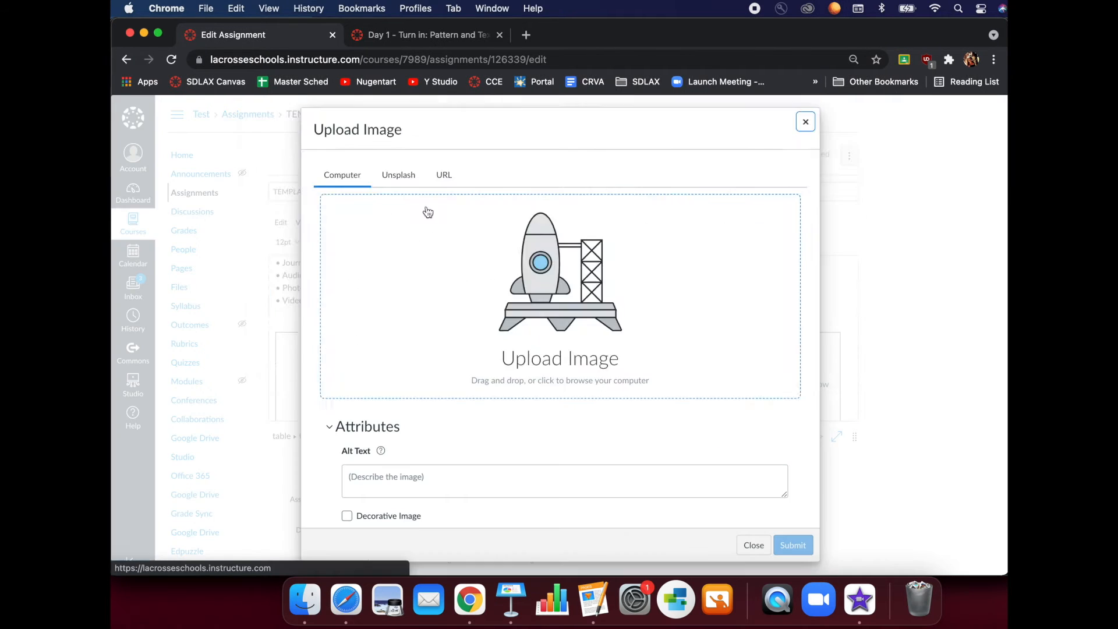
{"action": "left_click", "coordinate": [444, 277]}
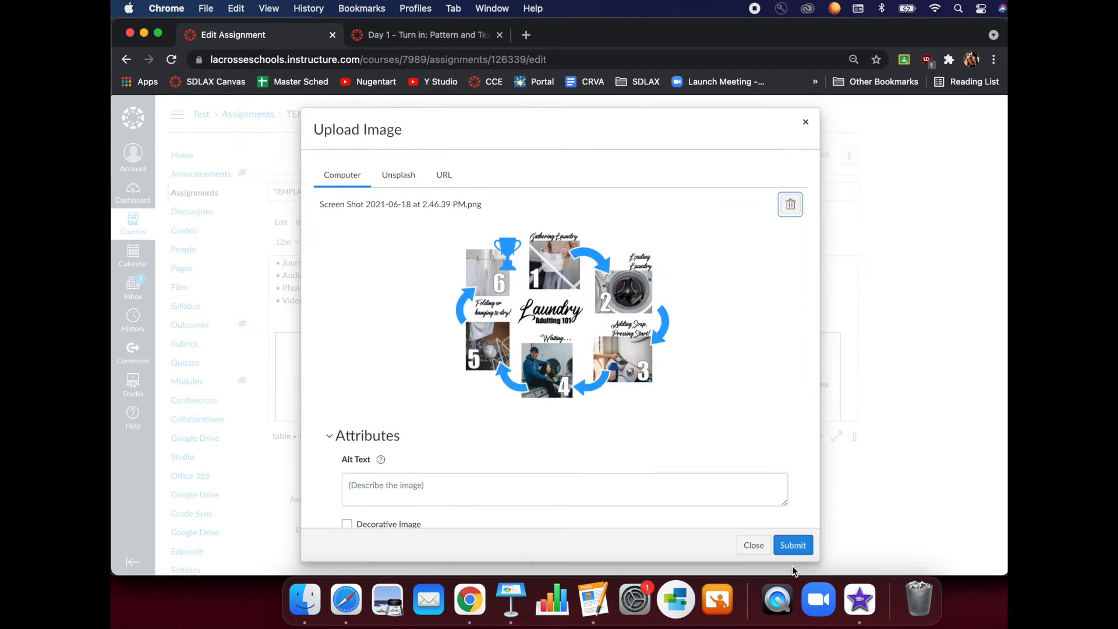
{"action": "left_click", "coordinate": [794, 545]}
{"action": "scroll", "coordinate": [499, 382], "scroll_direction": "down", "scroll_amount": 5}
{"action": "scroll", "coordinate": [499, 382], "scroll_direction": "up", "scroll_amount": 8}
{"action": "left_click_drag", "start_coordinate": [392, 384], "coordinate": [282, 325]}
Below the table, add a "Turn in:" heading and the line "Submit your assignment documenting your Adulting 101 project.".
{"action": "scroll", "coordinate": [499, 362], "scroll_direction": "down", "scroll_amount": 10}
{"action": "type", "text": "Turn in:"}
{"action": "key", "text": "Return"}
{"action": "type", "text": "Sub"}
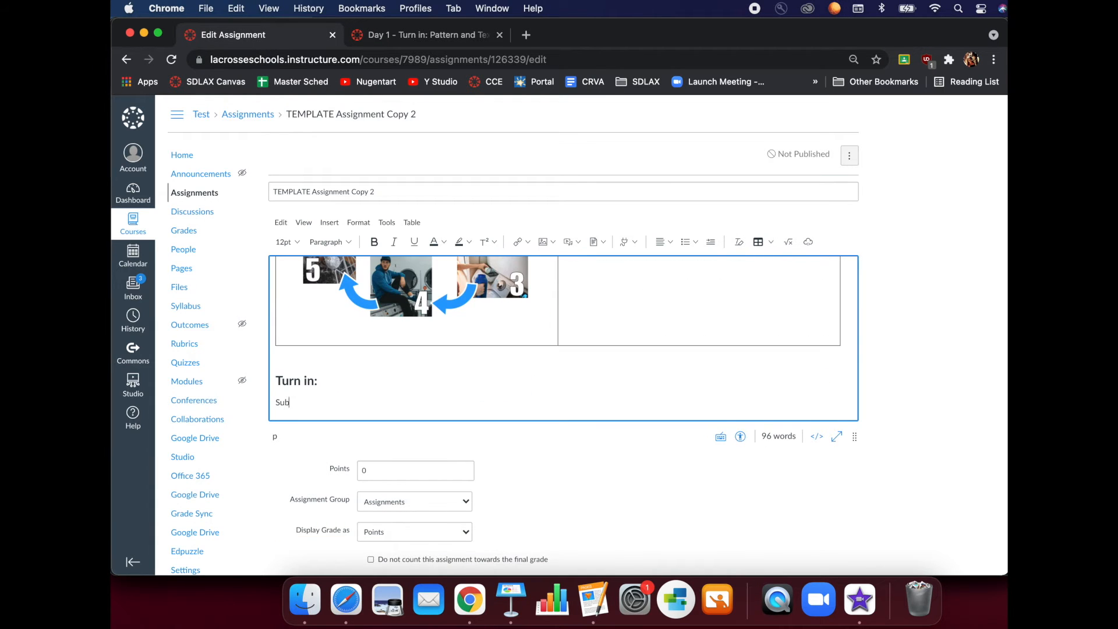
{"action": "type", "text": "mit your assignment documenting your Adulting 101 project."}
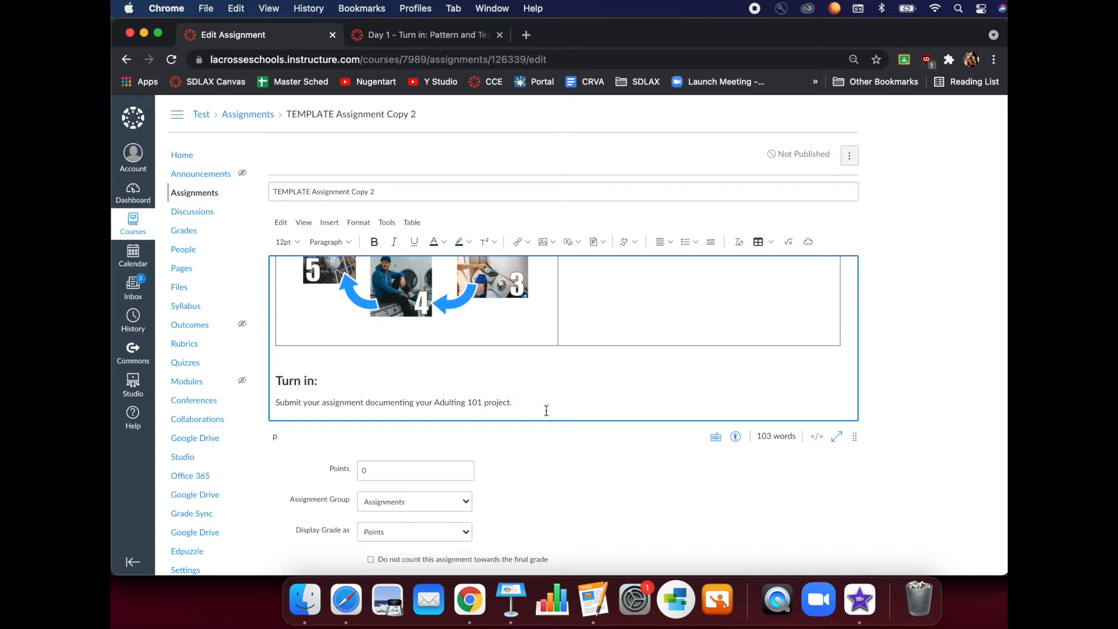
Below the Turn in line, search YouTube for "nugentart submit" and embed the video "Submitting work to Canvas".
{"action": "key", "text": "Return"}
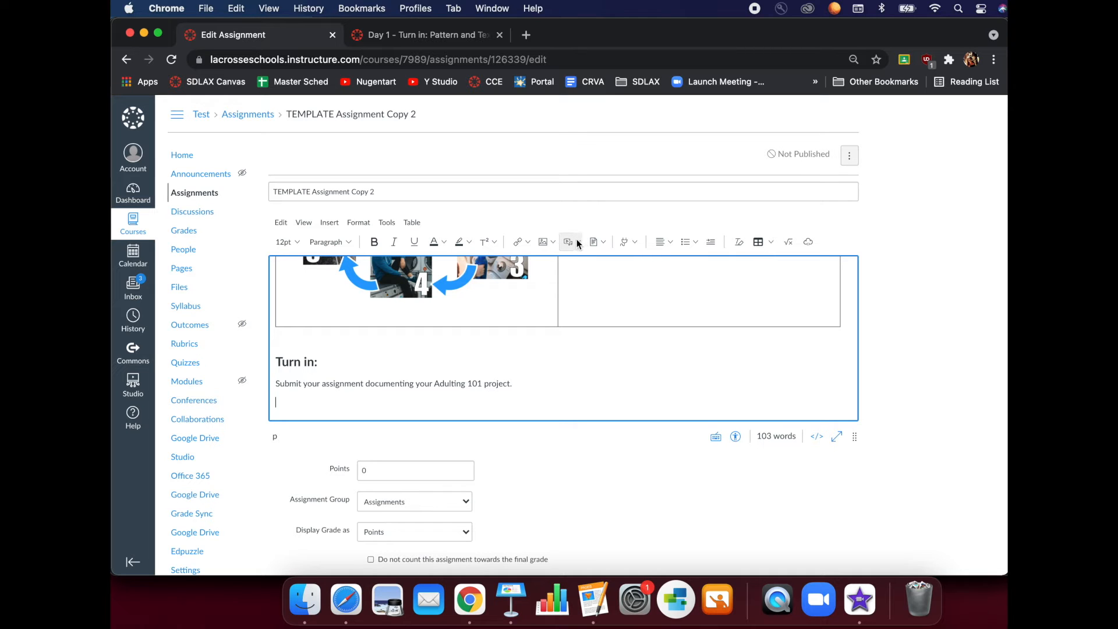
{"action": "left_click", "coordinate": [625, 243]}
{"action": "left_click", "coordinate": [637, 263]}
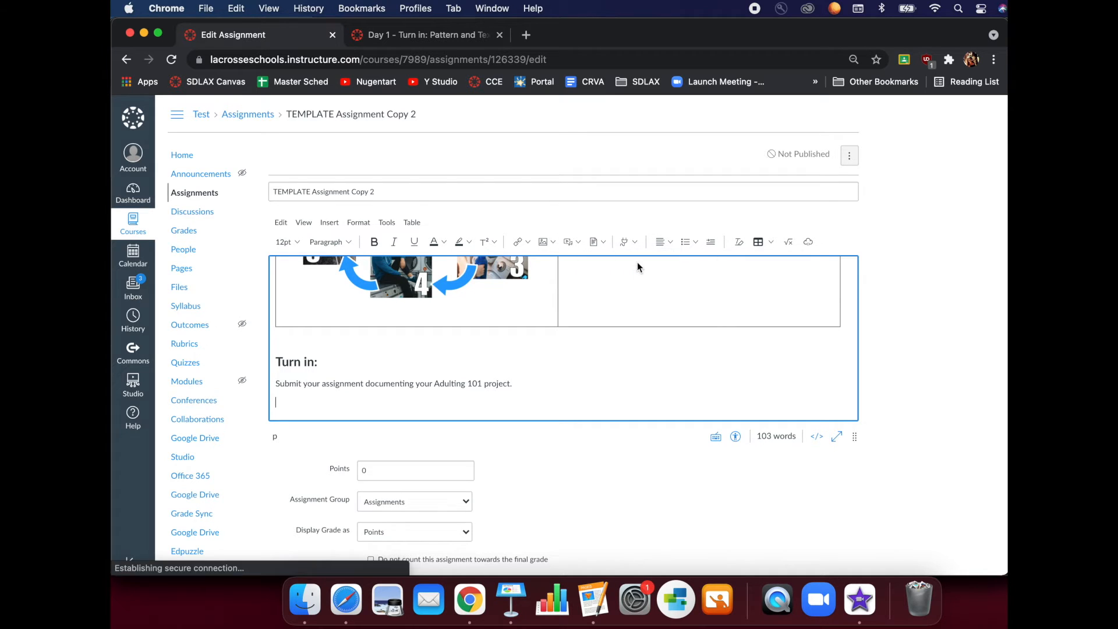
{"action": "left_click", "coordinate": [560, 211]}
{"action": "type", "text": "nugnetar"}
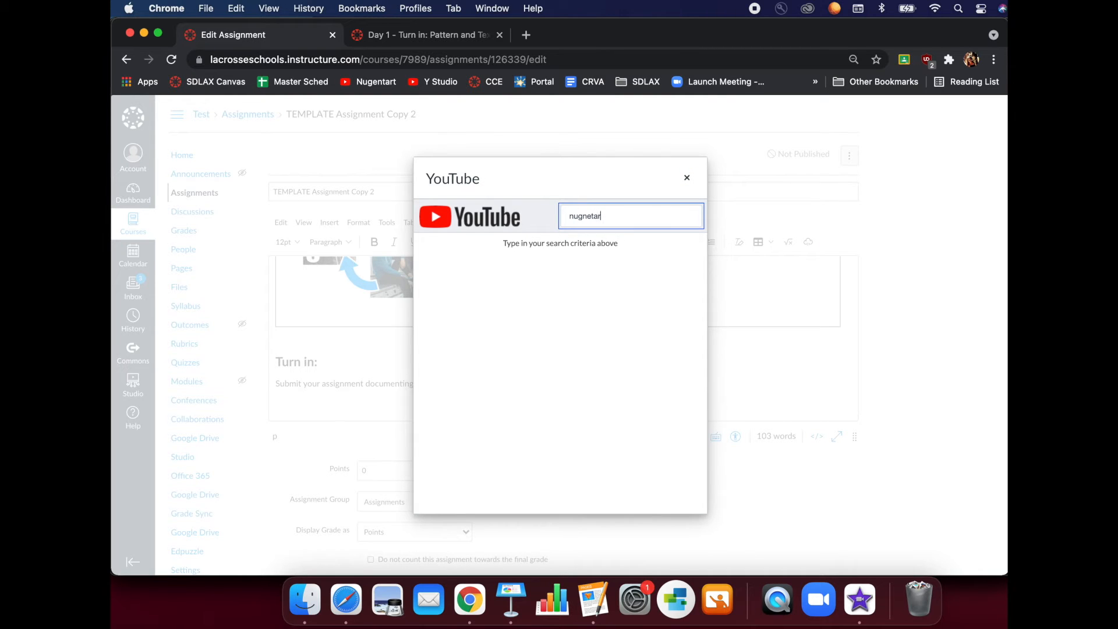
{"action": "key", "text": "BackSpace"}
{"action": "key", "text": "BackSpace"}
{"action": "key", "text": "BackSpace"}
{"action": "key", "text": "BackSpace"}
{"action": "key", "text": "BackSpace"}
{"action": "type", "text": "entart submit"}
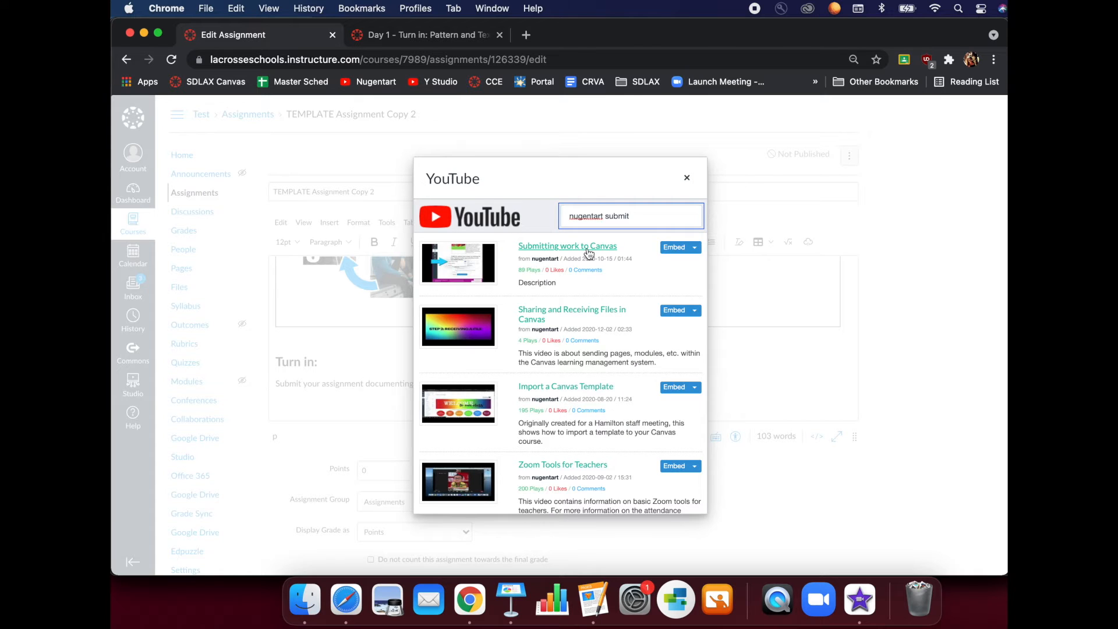
{"action": "left_click", "coordinate": [667, 251]}
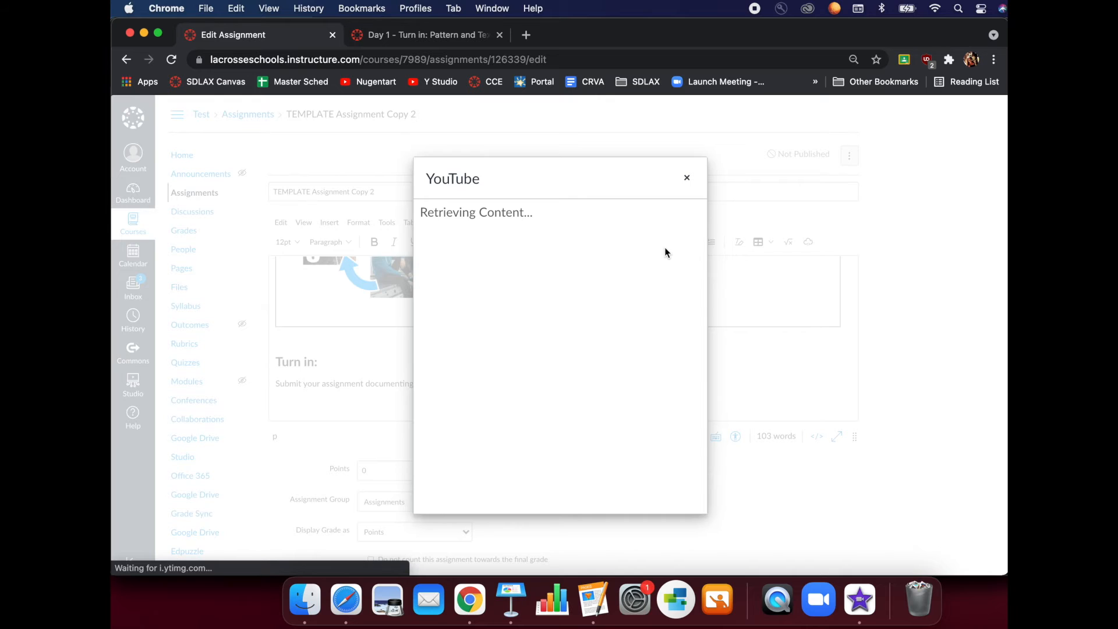
{"action": "scroll", "coordinate": [605, 315], "scroll_direction": "up", "scroll_amount": 2}
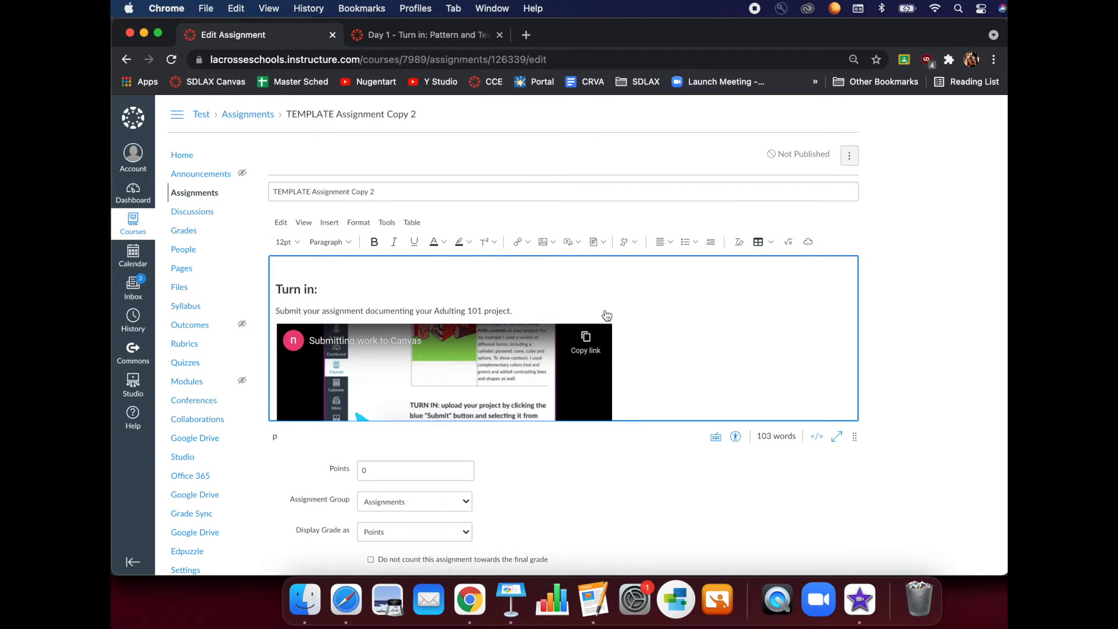
{"action": "scroll", "coordinate": [606, 315], "scroll_direction": "down", "scroll_amount": 3}
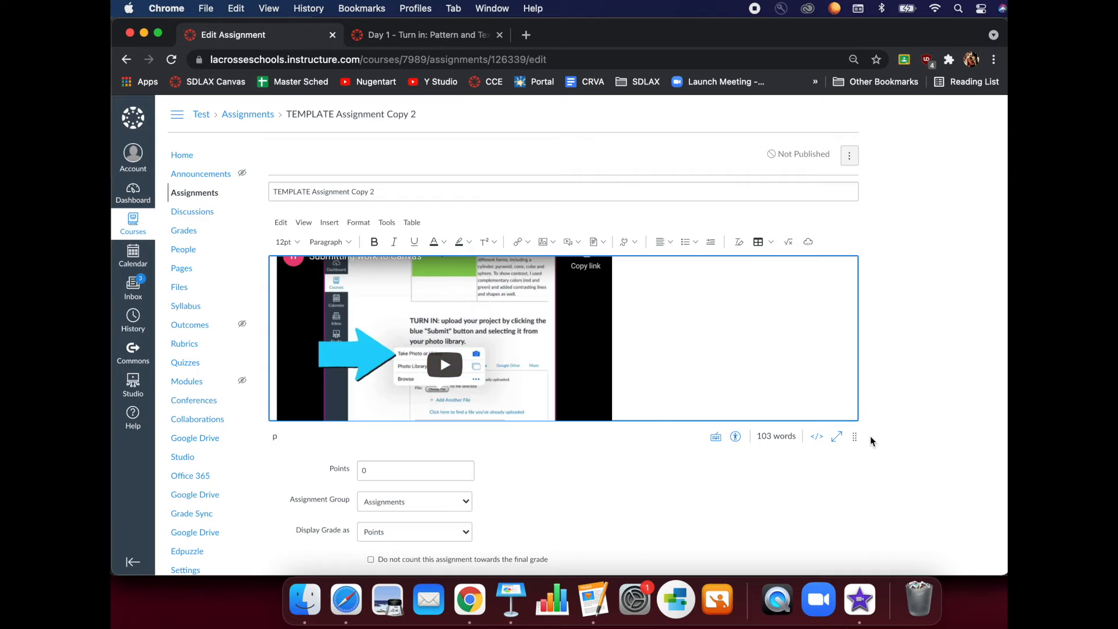
Enlarge the editing area and review the assignment content from the project steps down to the embedded video.
{"action": "left_click_drag", "start_coordinate": [852, 434], "coordinate": [852, 544]}
{"action": "scroll", "coordinate": [695, 391], "scroll_direction": "up", "scroll_amount": 10}
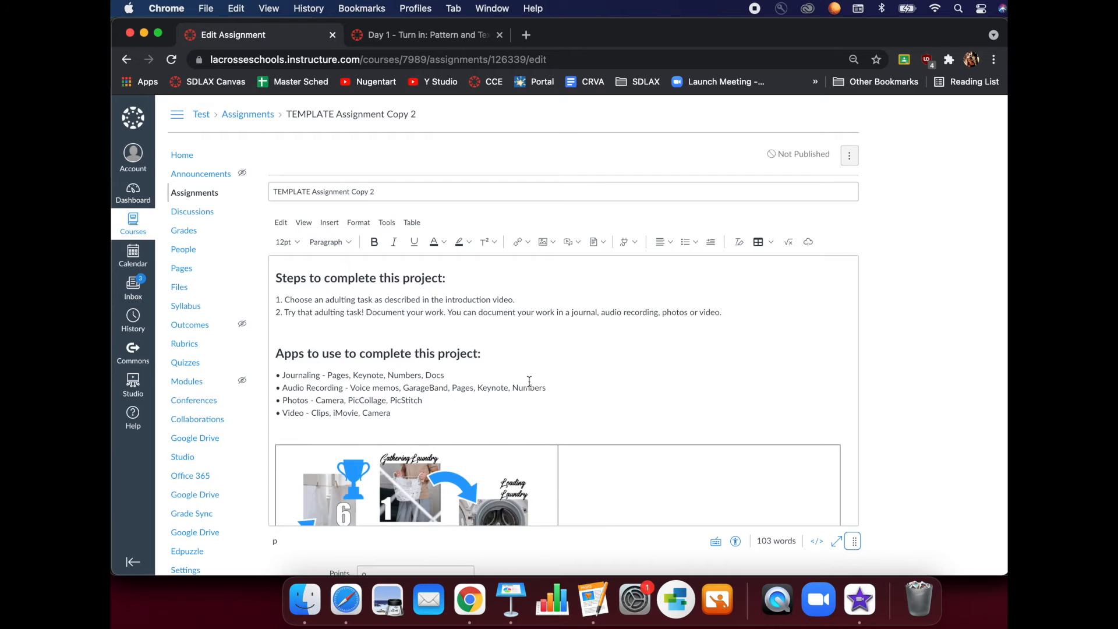
{"action": "scroll", "coordinate": [529, 381], "scroll_direction": "down", "scroll_amount": 6}
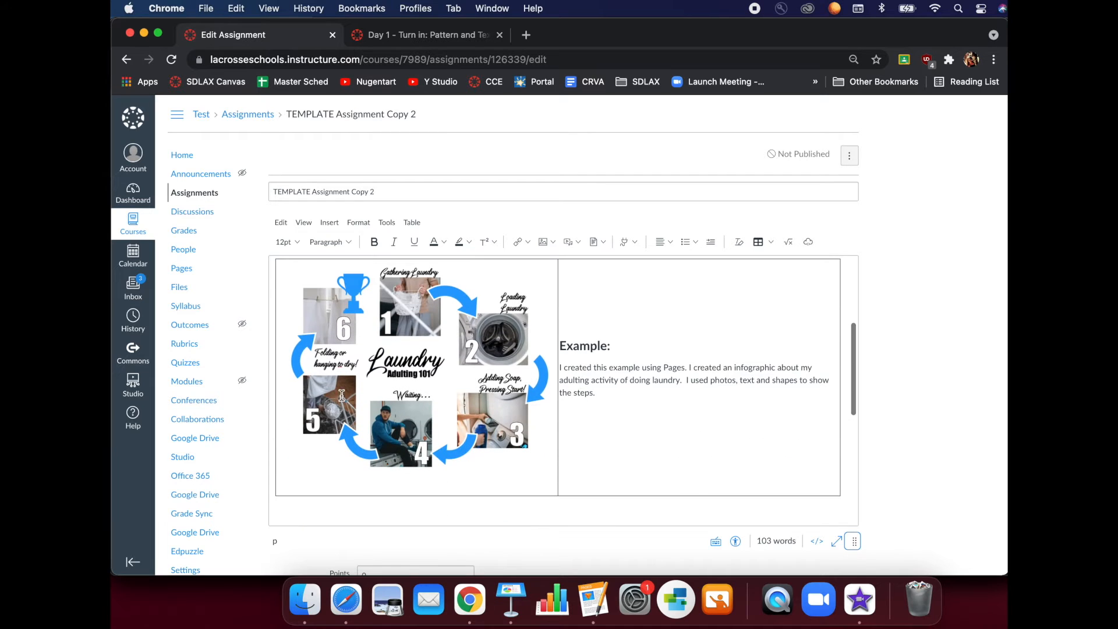
{"action": "scroll", "coordinate": [613, 408], "scroll_direction": "down", "scroll_amount": 3}
{"action": "scroll", "coordinate": [612, 408], "scroll_direction": "down", "scroll_amount": 5}
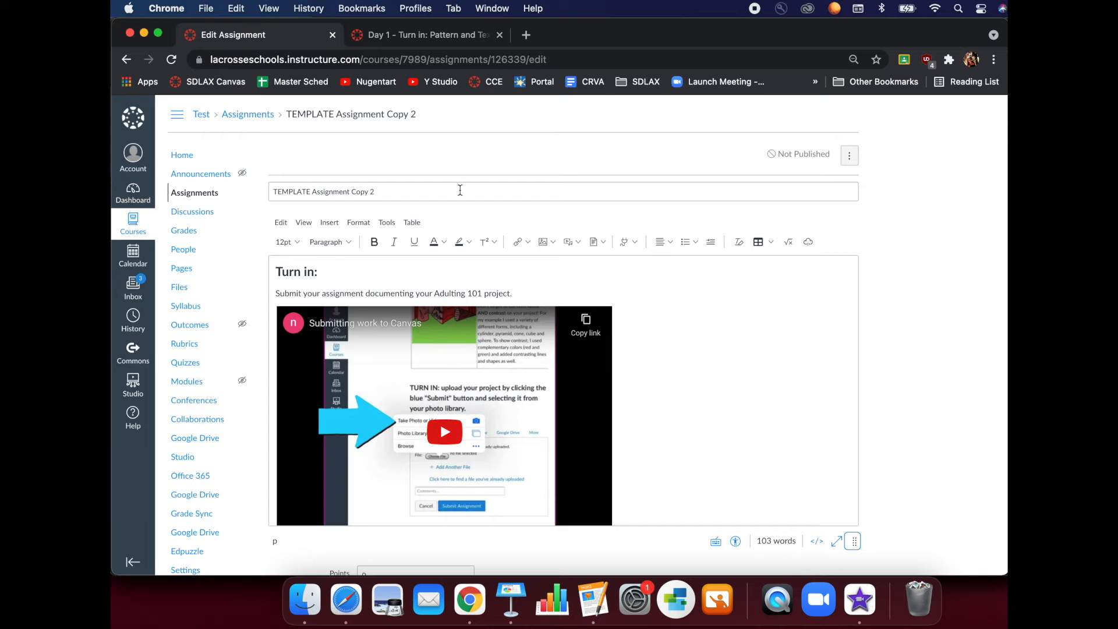
{"action": "scroll", "coordinate": [485, 424], "scroll_direction": "down", "scroll_amount": 2}
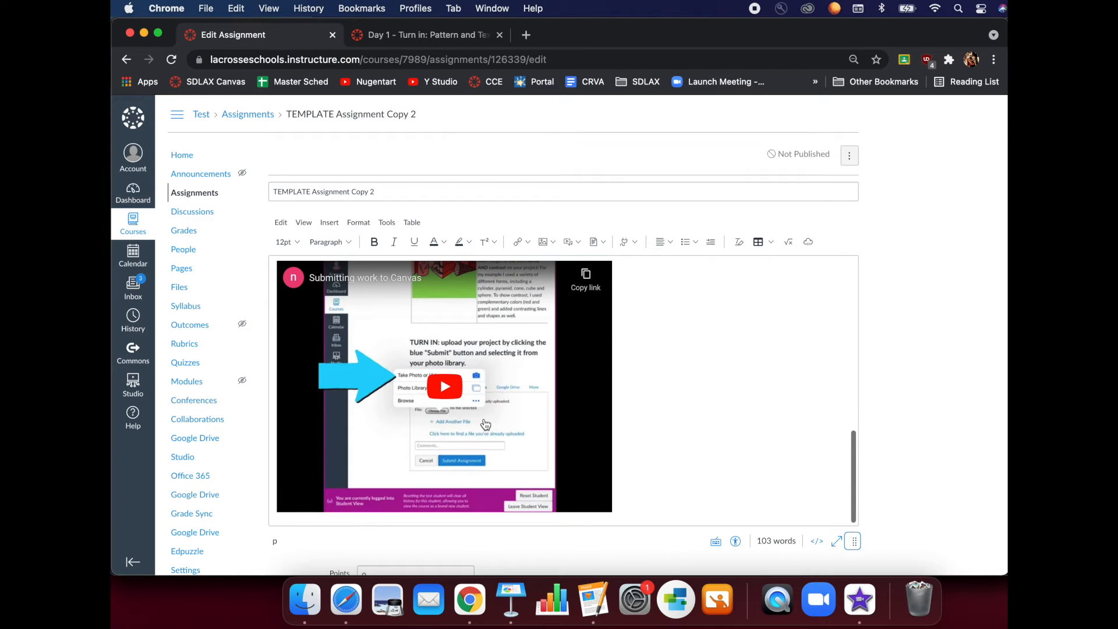
{"action": "scroll", "coordinate": [709, 465], "scroll_direction": "down", "scroll_amount": 2}
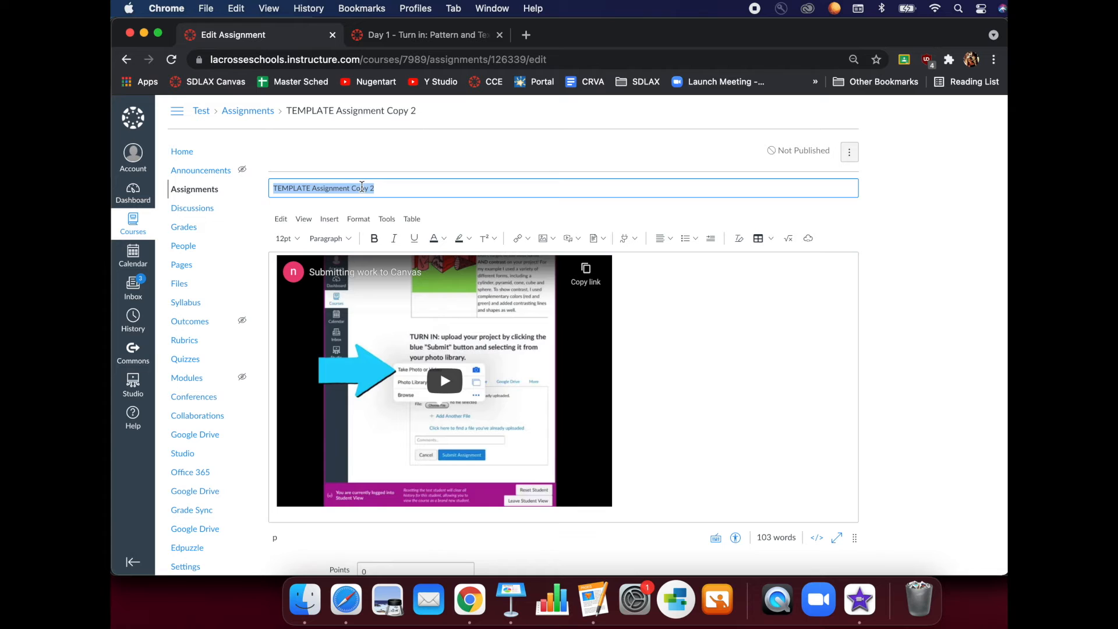
Rename the assignment "Adulting Assignment" and set its points to 10.
{"action": "type", "text": "Reading Assignment"}
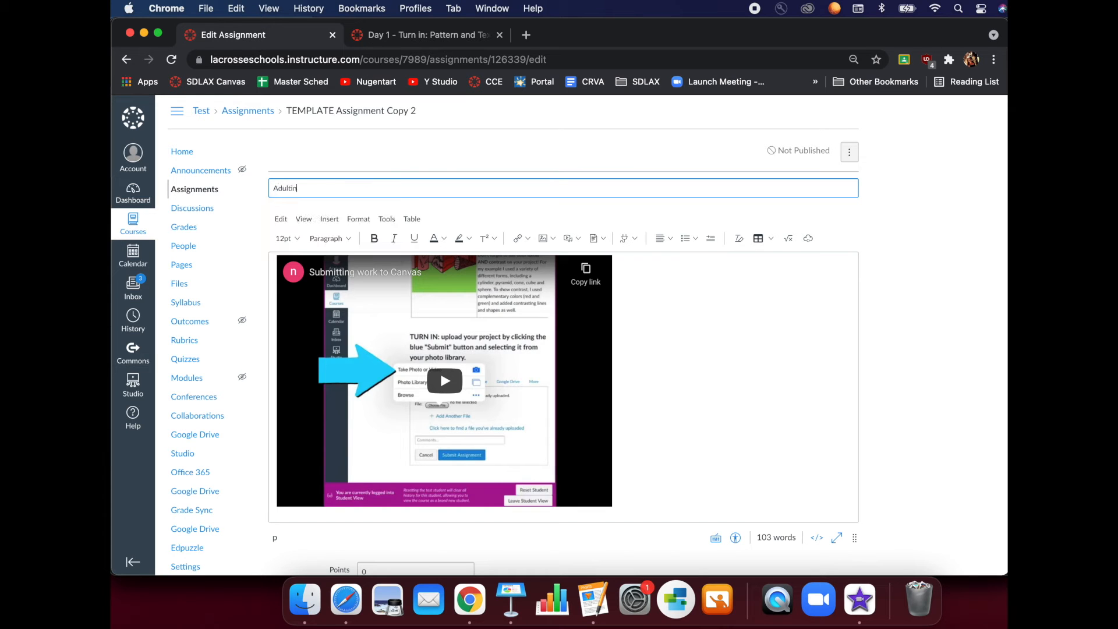
{"action": "scroll", "coordinate": [408, 349], "scroll_direction": "down", "scroll_amount": 4}
{"action": "left_click", "coordinate": [407, 349]}
{"action": "key", "text": "BackSpace"}
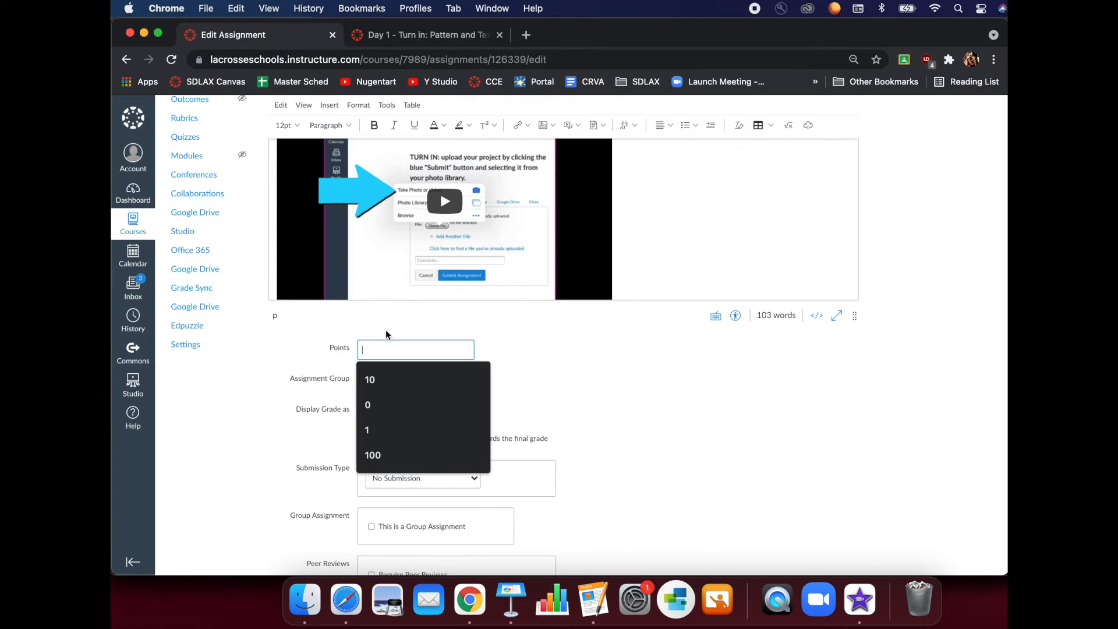
{"action": "left_click", "coordinate": [378, 312]}
{"action": "left_click", "coordinate": [384, 348]}
{"action": "type", "text": "1"}
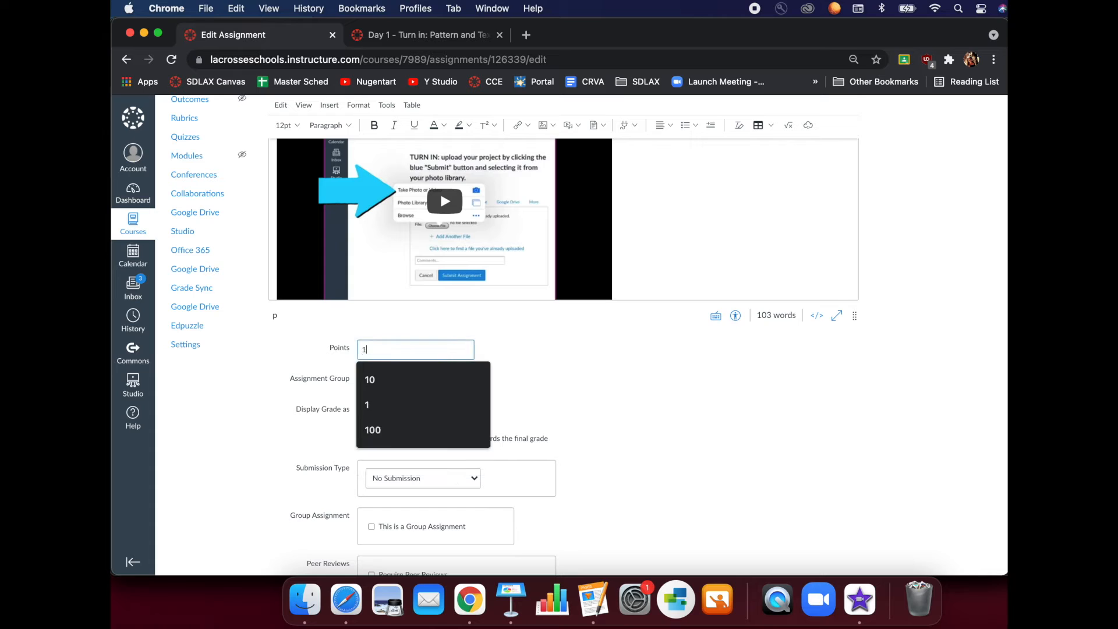
{"action": "type", "text": "0"}
{"action": "left_click", "coordinate": [511, 350]}
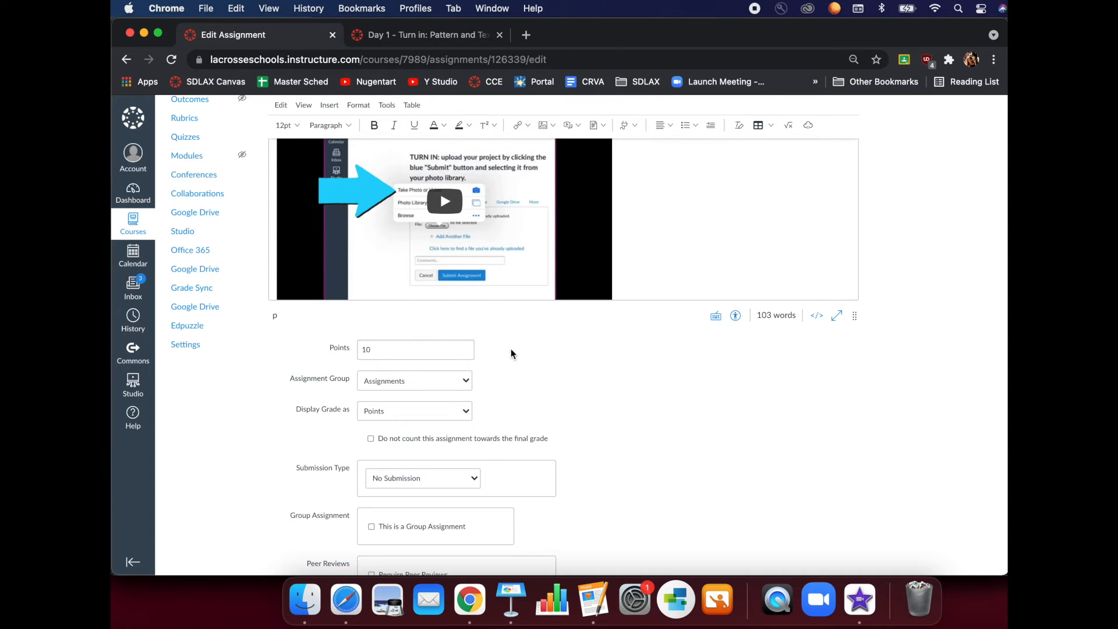
Create a new assignment group named "Adulting 101" for this assignment and keep the grade displayed as Points.
{"action": "left_click", "coordinate": [457, 378]}
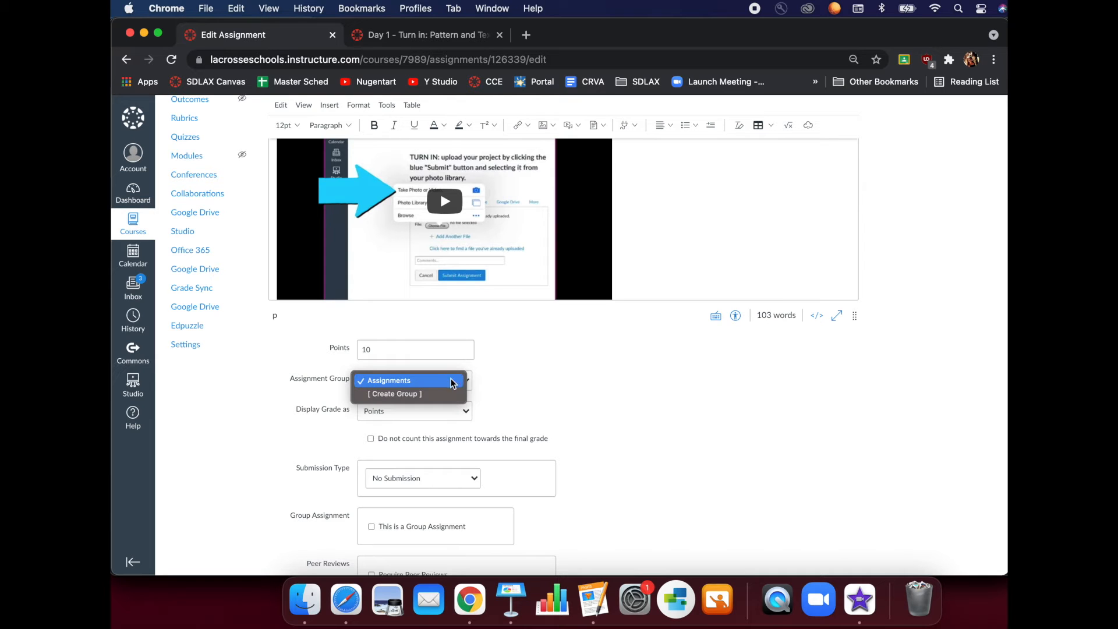
{"action": "left_click", "coordinate": [415, 395]}
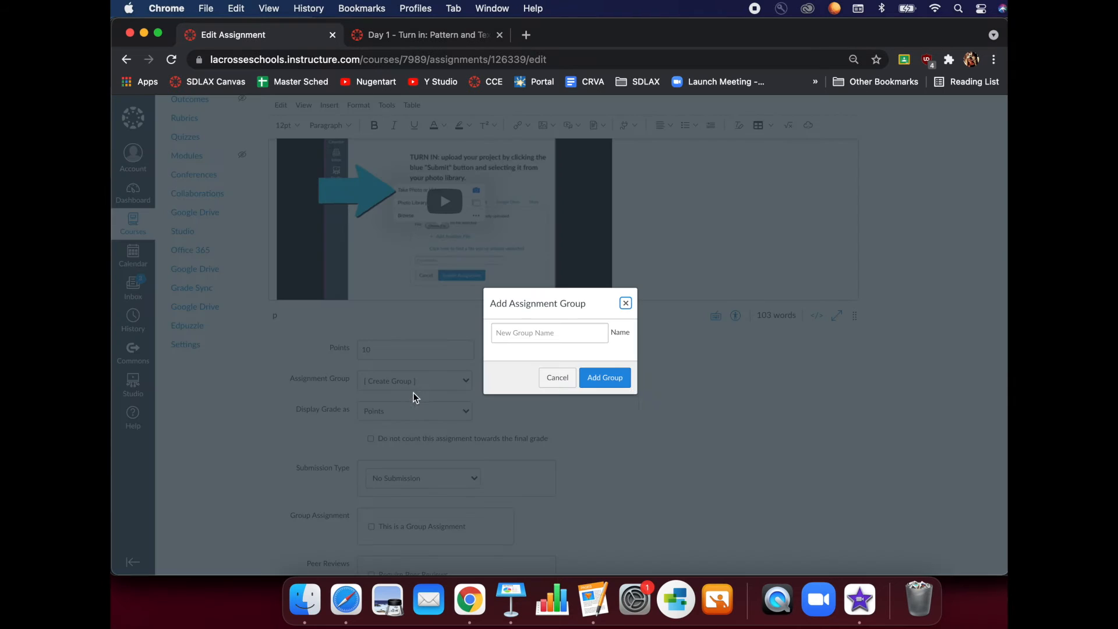
{"action": "left_click", "coordinate": [557, 337]}
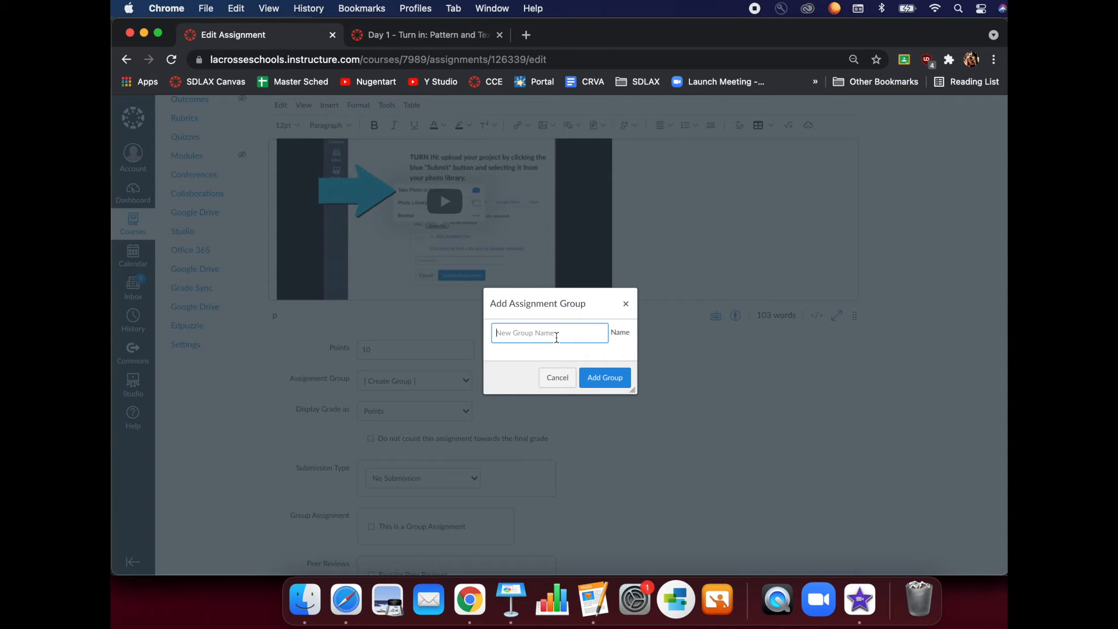
{"action": "type", "text": "Adulting 101"}
{"action": "left_click", "coordinate": [618, 376]}
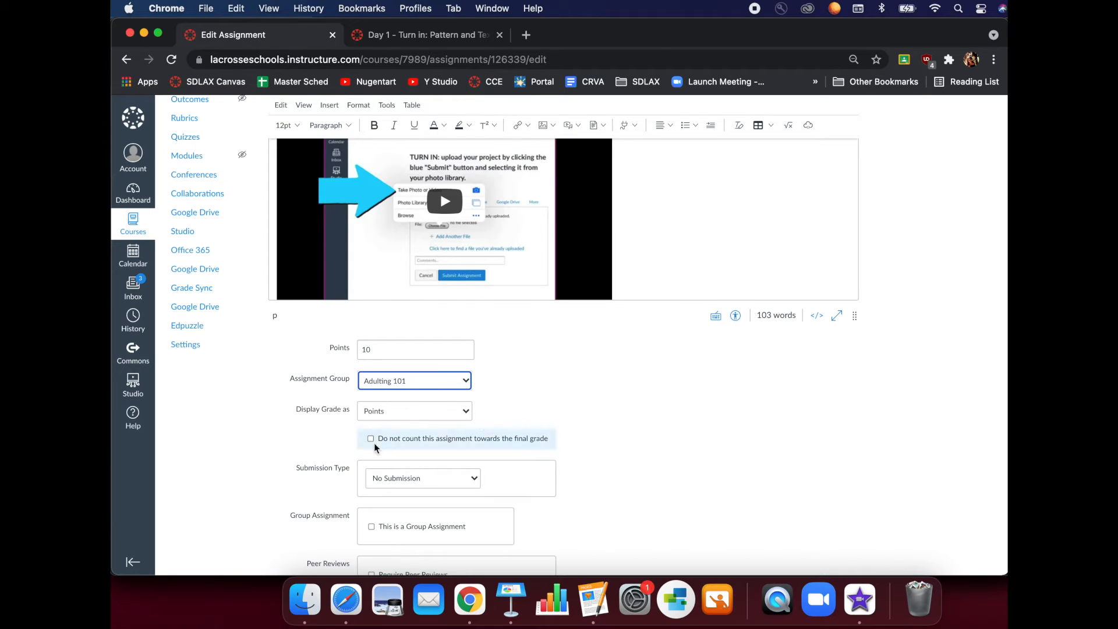
{"action": "left_click", "coordinate": [370, 412]}
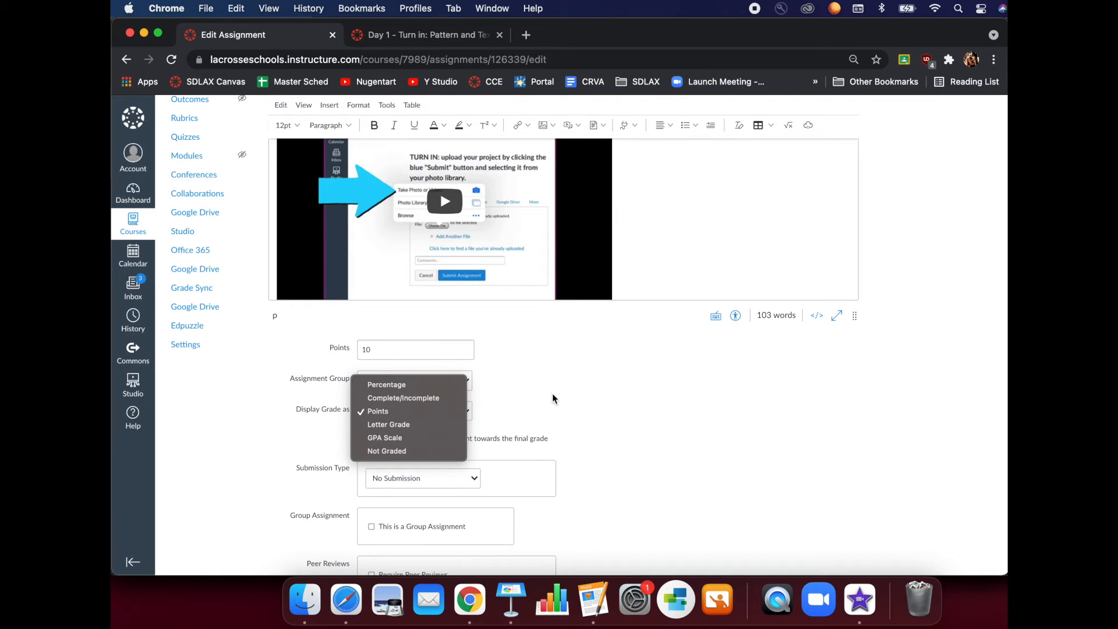
{"action": "left_click", "coordinate": [640, 346]}
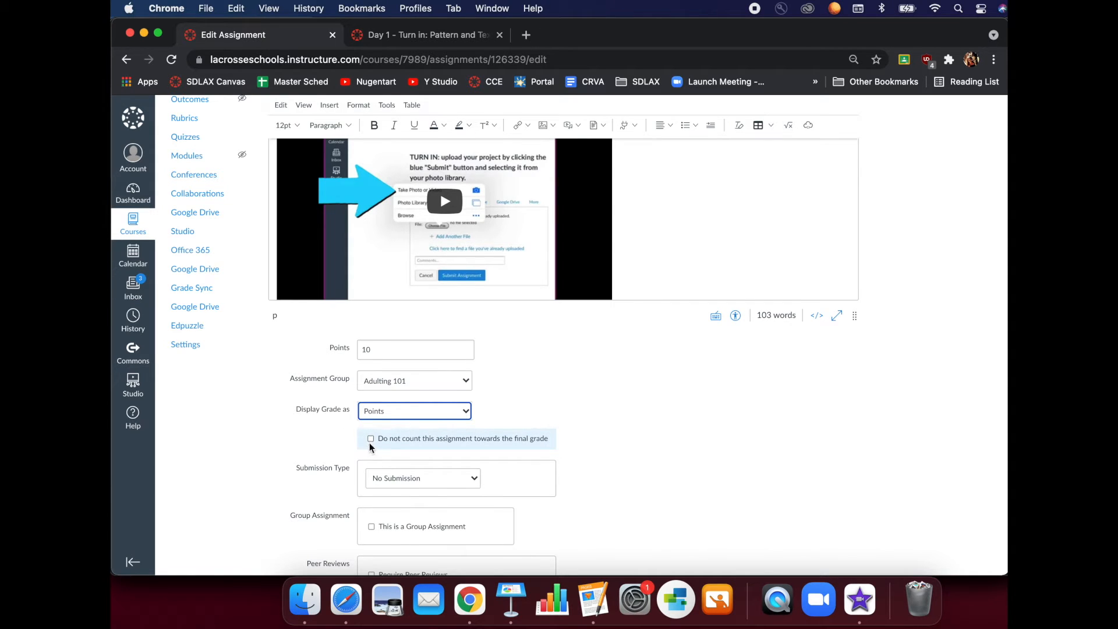
Set the submission type to Online and allow File Uploads as the entry option.
{"action": "scroll", "coordinate": [344, 361], "scroll_direction": "down", "scroll_amount": 3}
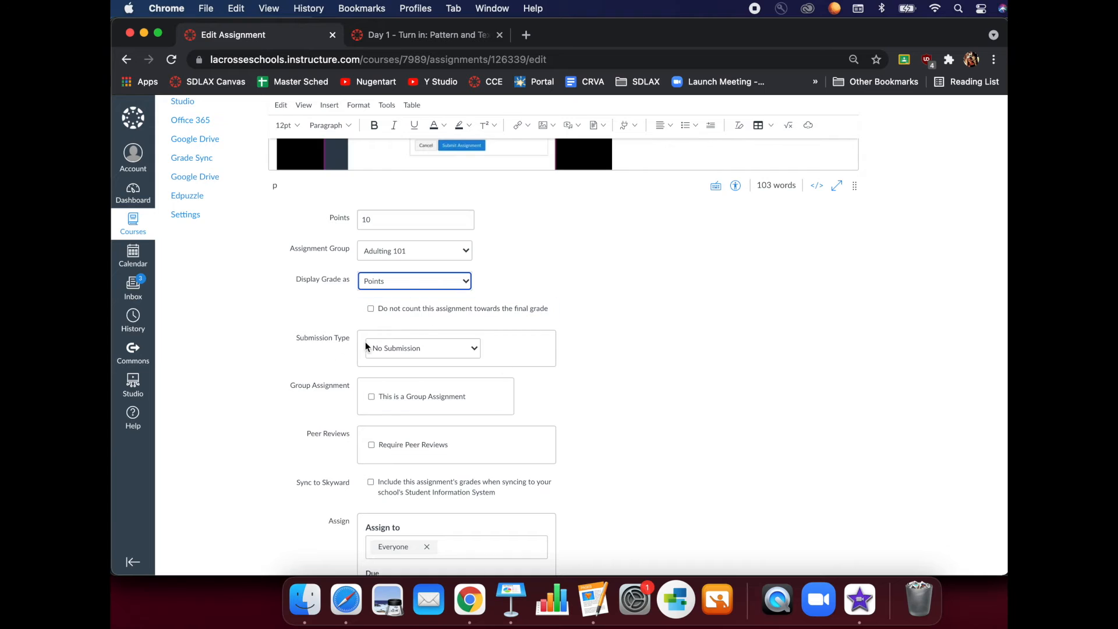
{"action": "left_click", "coordinate": [469, 352]}
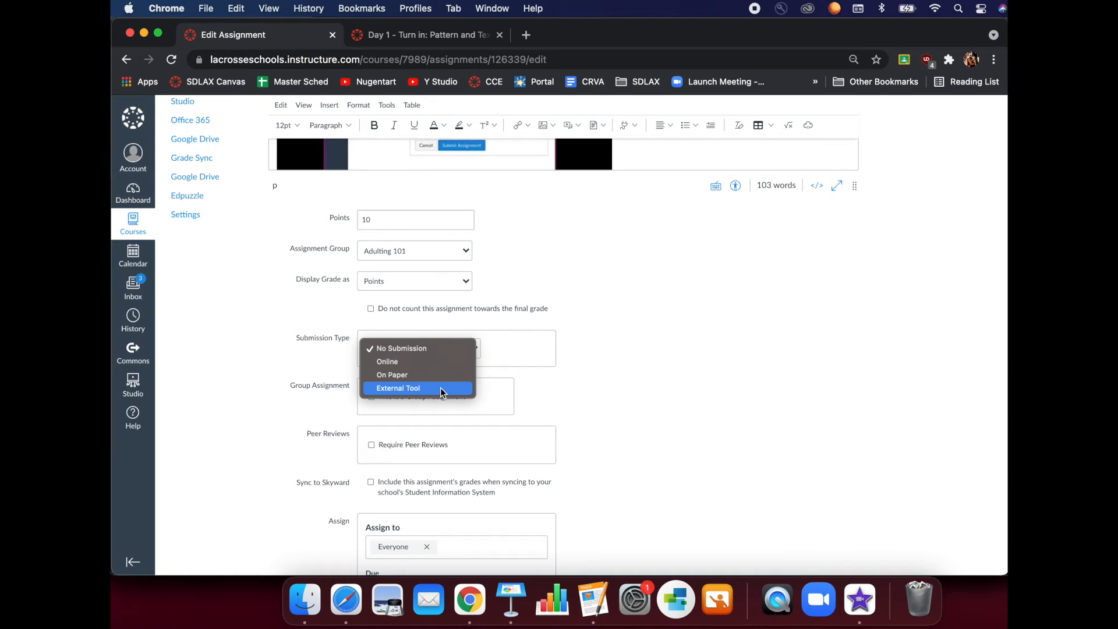
{"action": "left_click", "coordinate": [425, 362]}
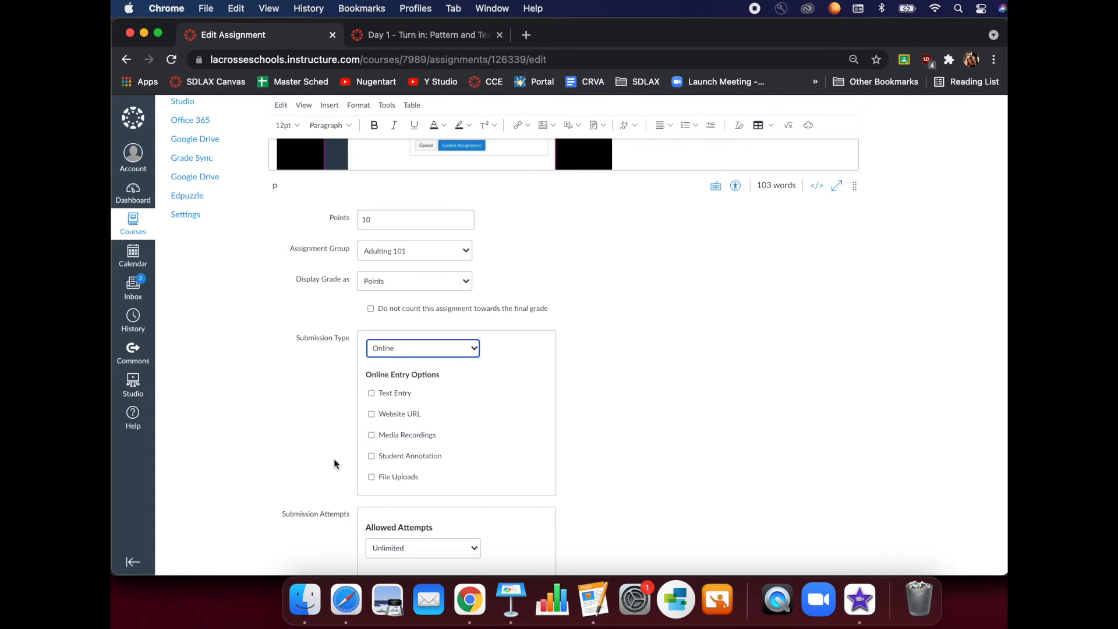
{"action": "scroll", "coordinate": [334, 464], "scroll_direction": "down", "scroll_amount": 1}
{"action": "left_click", "coordinate": [371, 410]}
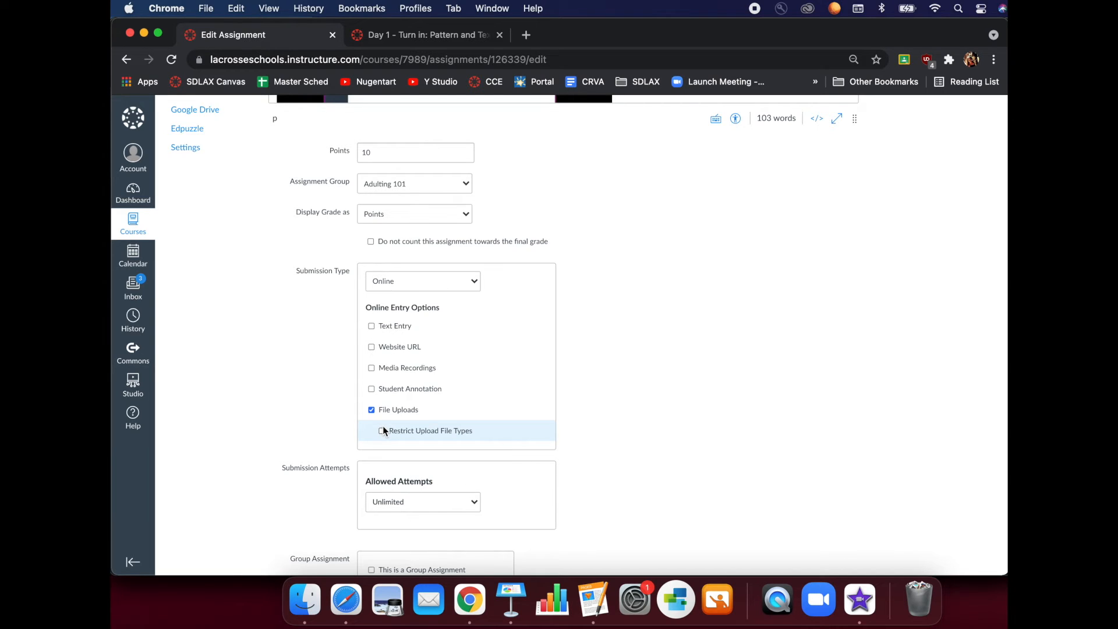
Try out the group assignment and peer review options without creating a group set.
{"action": "scroll", "coordinate": [373, 443], "scroll_direction": "down", "scroll_amount": 5}
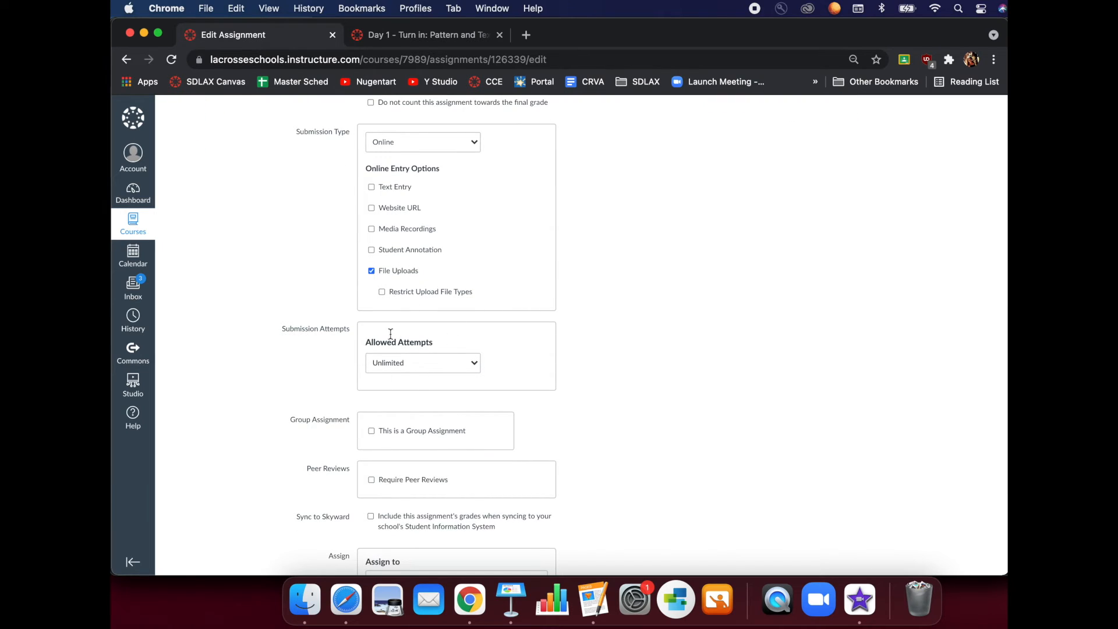
{"action": "scroll", "coordinate": [337, 449], "scroll_direction": "down", "scroll_amount": 5}
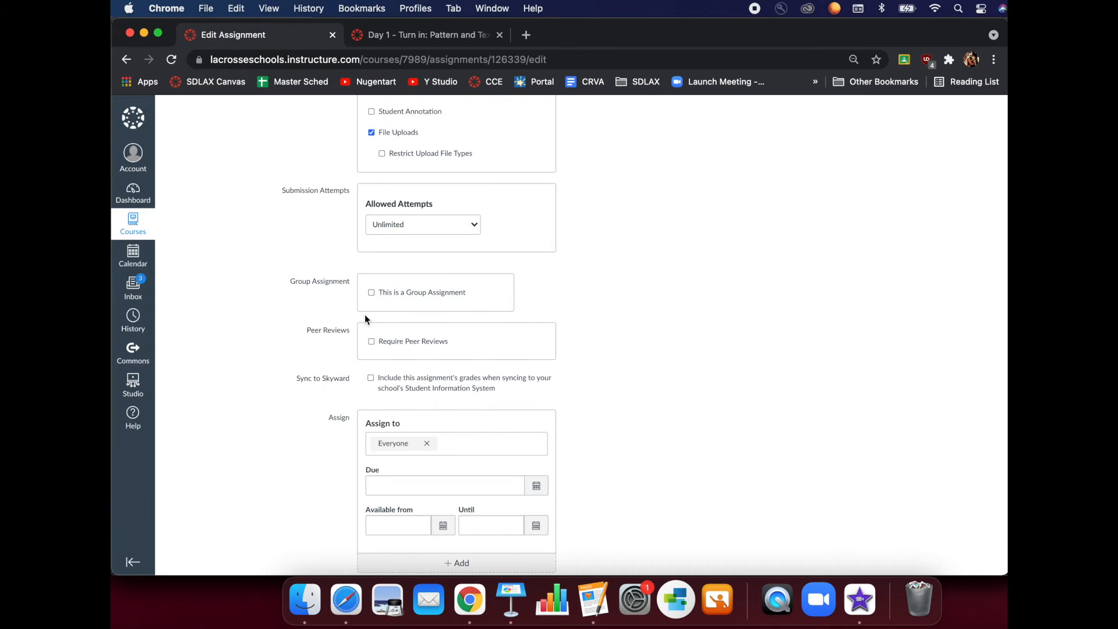
{"action": "left_click", "coordinate": [371, 293]}
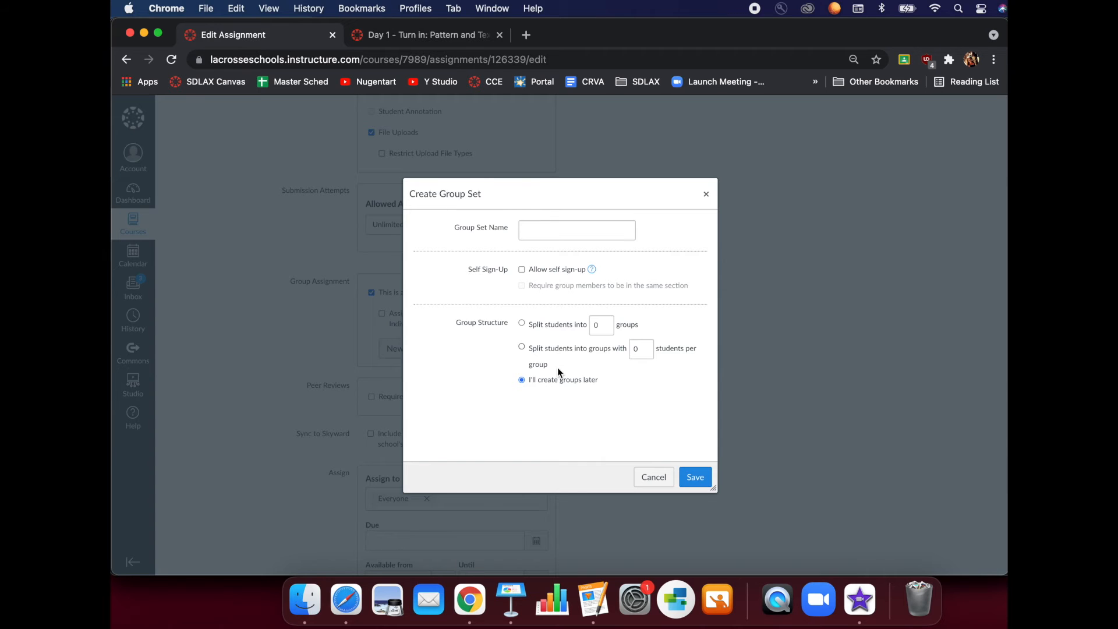
{"action": "left_click", "coordinate": [657, 480]}
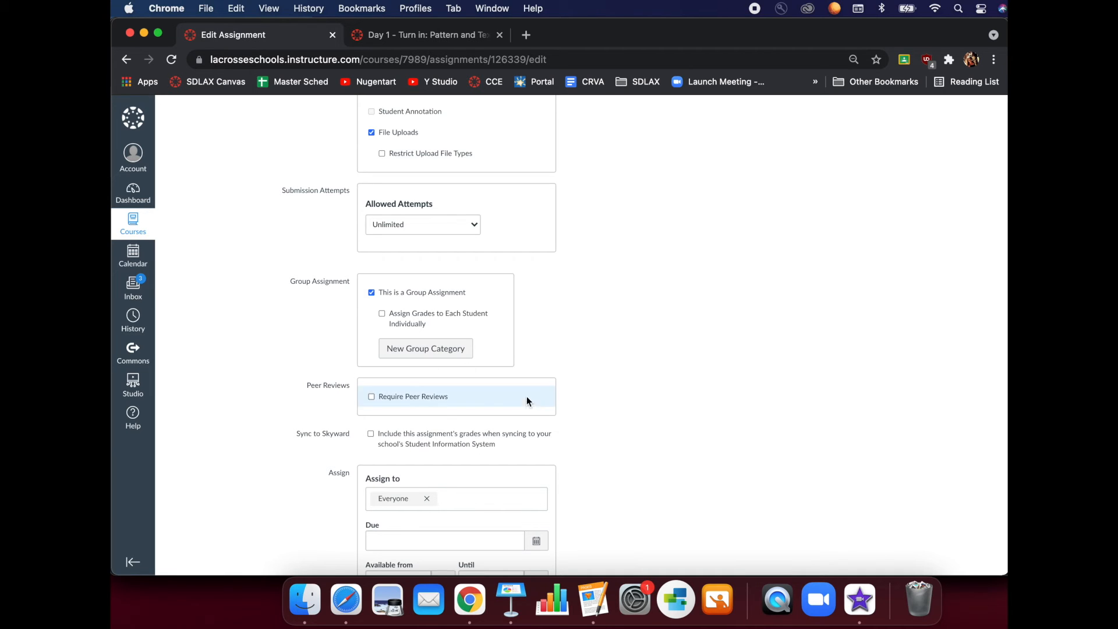
{"action": "left_click", "coordinate": [371, 396]}
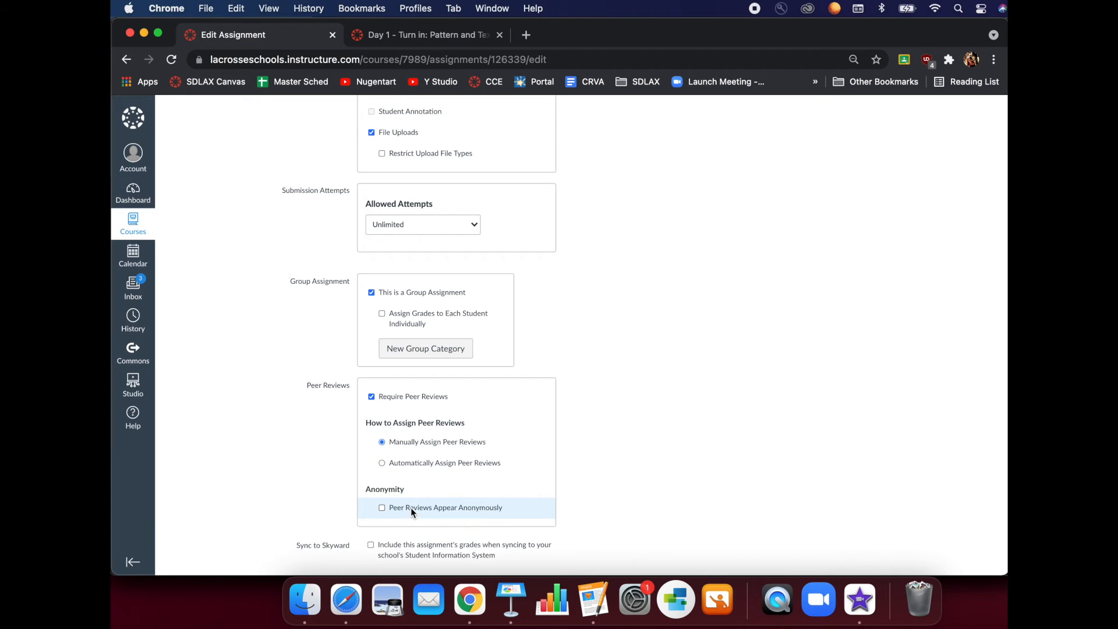
{"action": "left_click", "coordinate": [371, 396]}
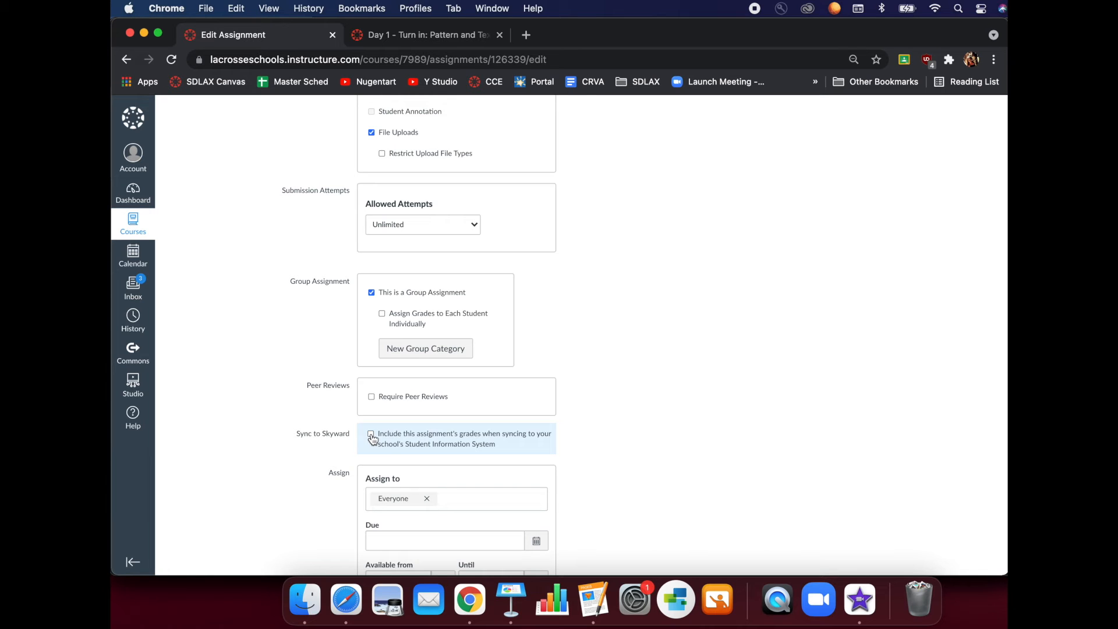
Save the assignment without publishing it and look over its saved page.
{"action": "scroll", "coordinate": [362, 457], "scroll_direction": "down", "scroll_amount": 3}
{"action": "scroll", "coordinate": [363, 458], "scroll_direction": "down", "scroll_amount": 2}
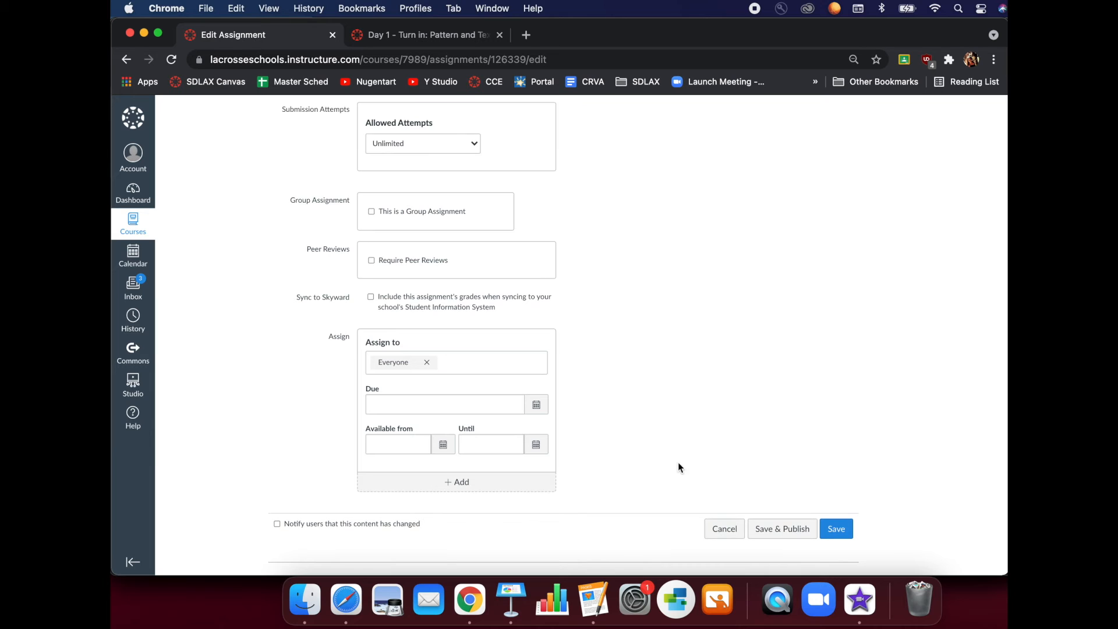
{"action": "left_click", "coordinate": [837, 529]}
{"action": "scroll", "coordinate": [550, 427], "scroll_direction": "down", "scroll_amount": 2}
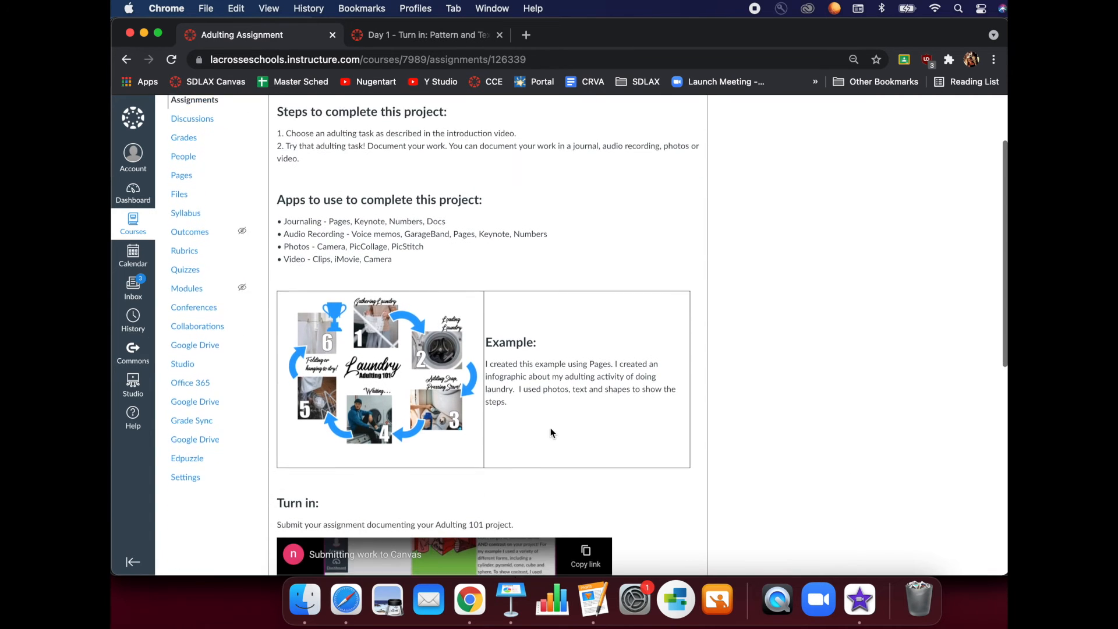
{"action": "scroll", "coordinate": [551, 433], "scroll_direction": "down", "scroll_amount": 5}
{"action": "scroll", "coordinate": [550, 433], "scroll_direction": "up", "scroll_amount": 5}
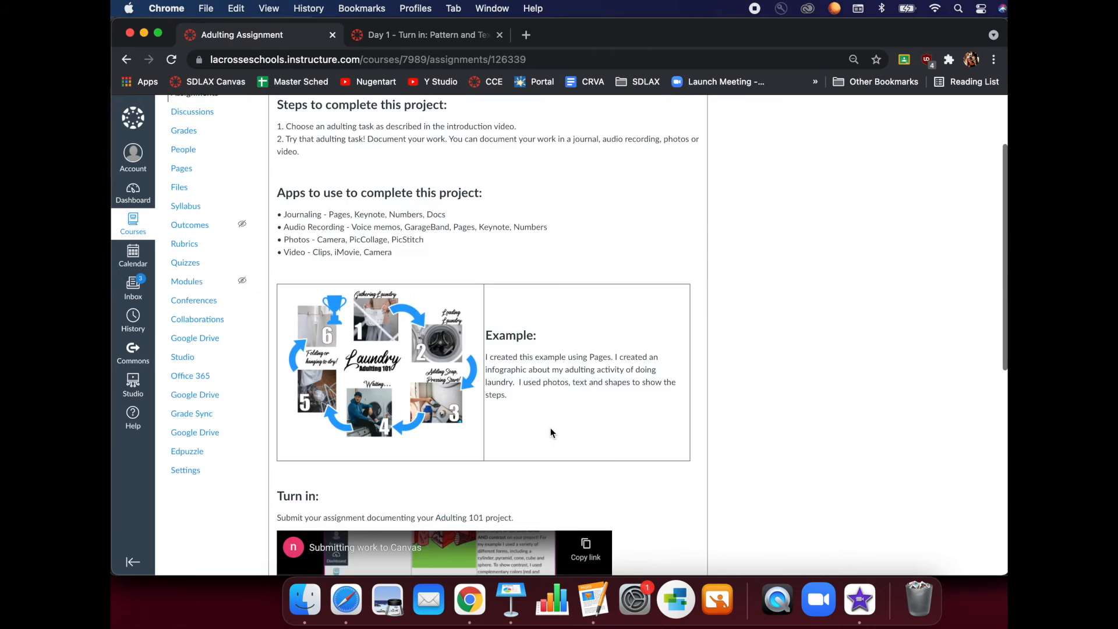
Add a new quiz named "Adulting 101 Quiz" to the Adulting 101 module, using New Quizzes and the Adulting 101 assignment group.
{"action": "scroll", "coordinate": [603, 327], "scroll_direction": "up", "scroll_amount": 3}
{"action": "scroll", "coordinate": [603, 326], "scroll_direction": "down", "scroll_amount": 9}
{"action": "scroll", "coordinate": [603, 331], "scroll_direction": "down", "scroll_amount": 1}
{"action": "scroll", "coordinate": [603, 331], "scroll_direction": "up", "scroll_amount": 10}
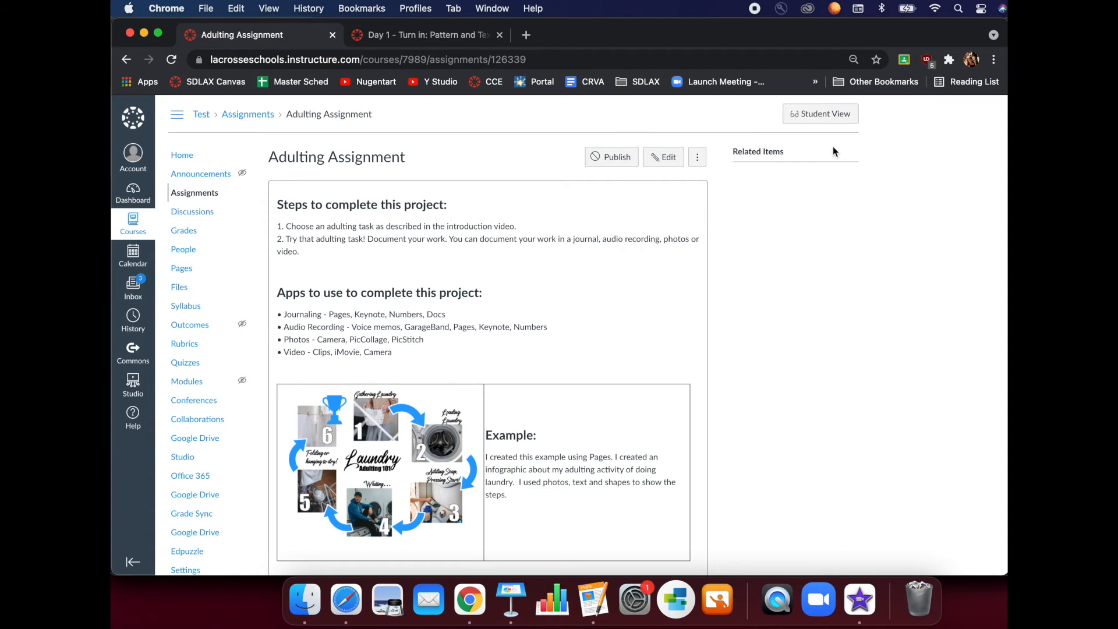
{"action": "left_click", "coordinate": [197, 381]}
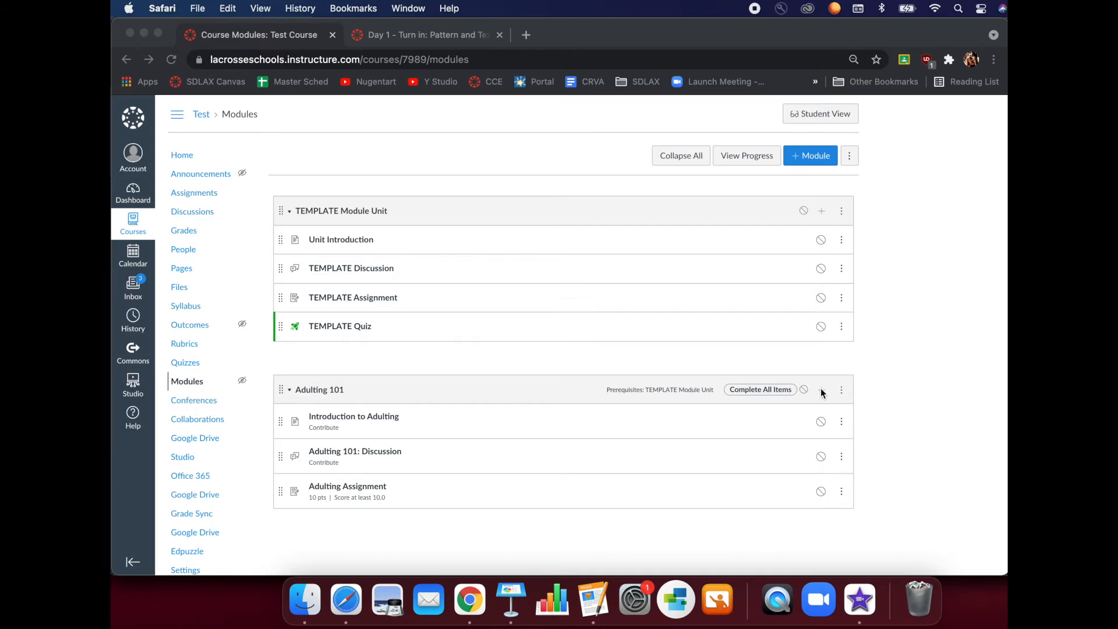
{"action": "left_click", "coordinate": [821, 390]}
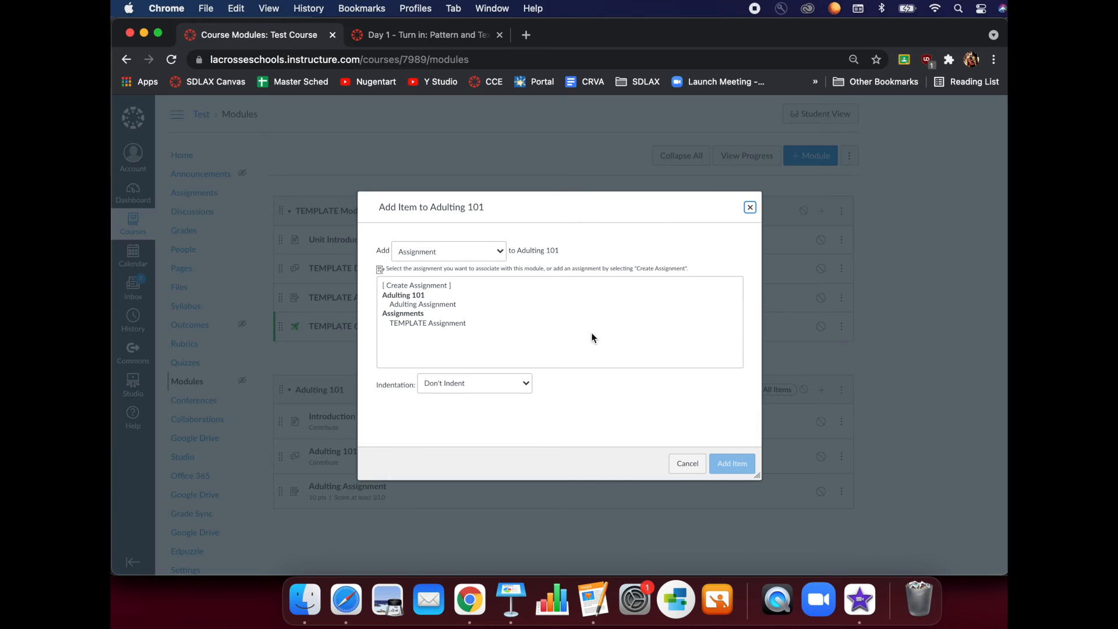
{"action": "left_click", "coordinate": [466, 252]}
{"action": "left_click", "coordinate": [456, 267]}
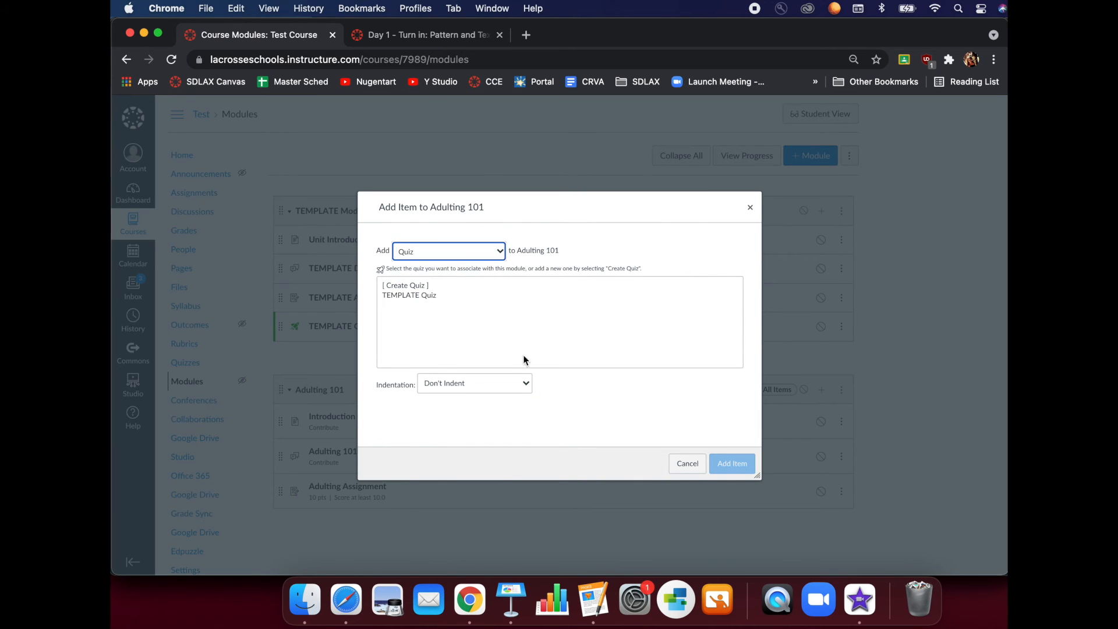
{"action": "left_click", "coordinate": [418, 288]}
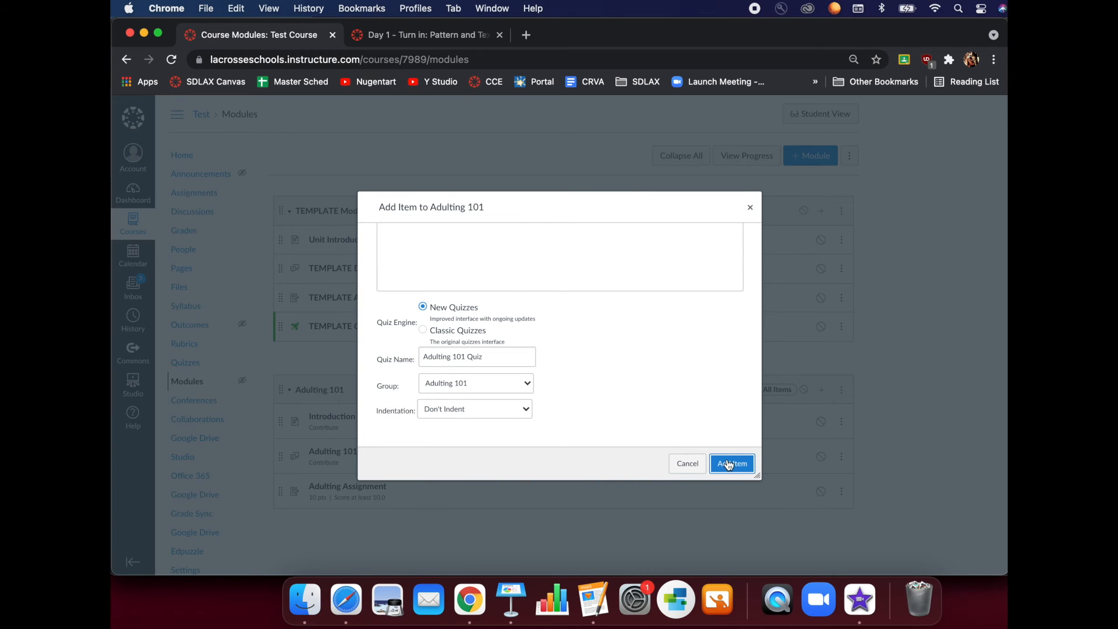
{"action": "left_click", "coordinate": [728, 464]}
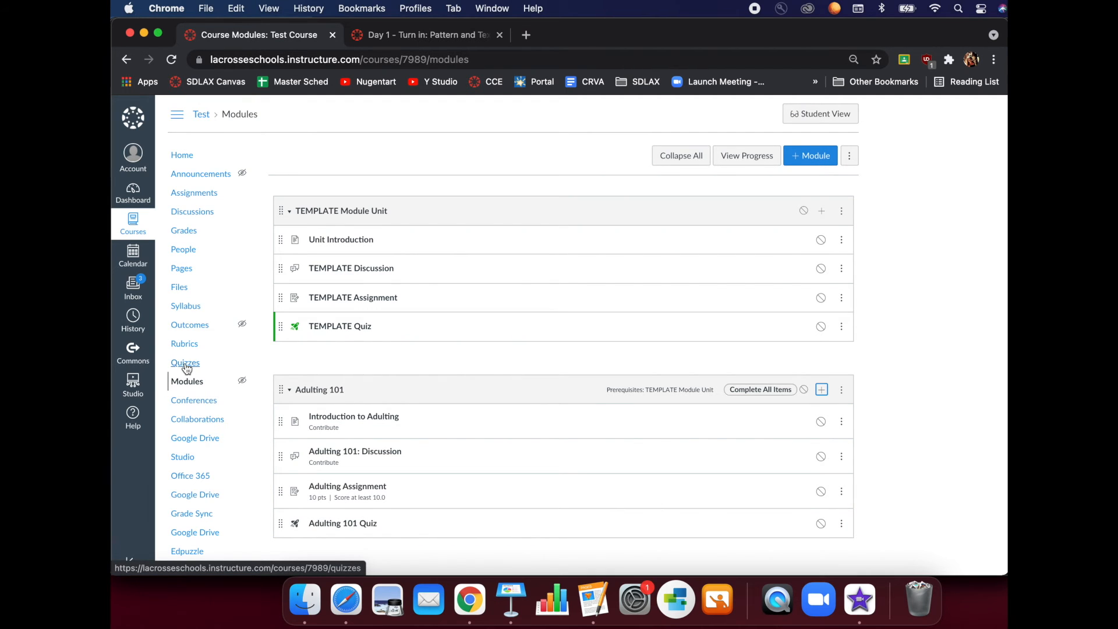
Set the Adulting 101 Quiz to 100 points, keep its grade displayed as Points, and start building it.
{"action": "left_click", "coordinate": [336, 526]}
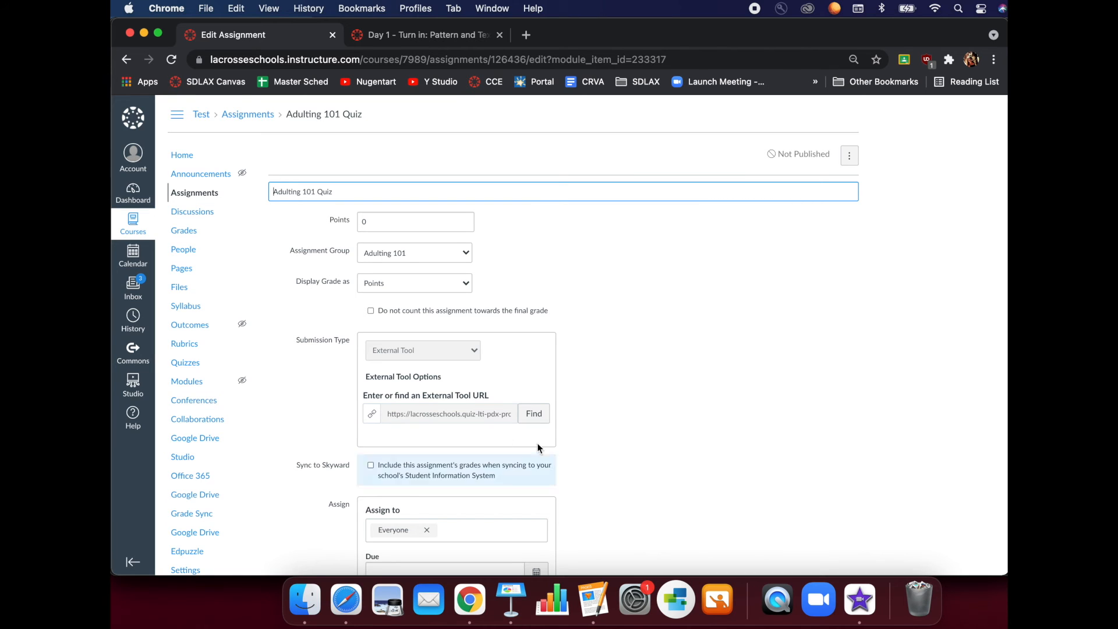
{"action": "left_click", "coordinate": [372, 225]}
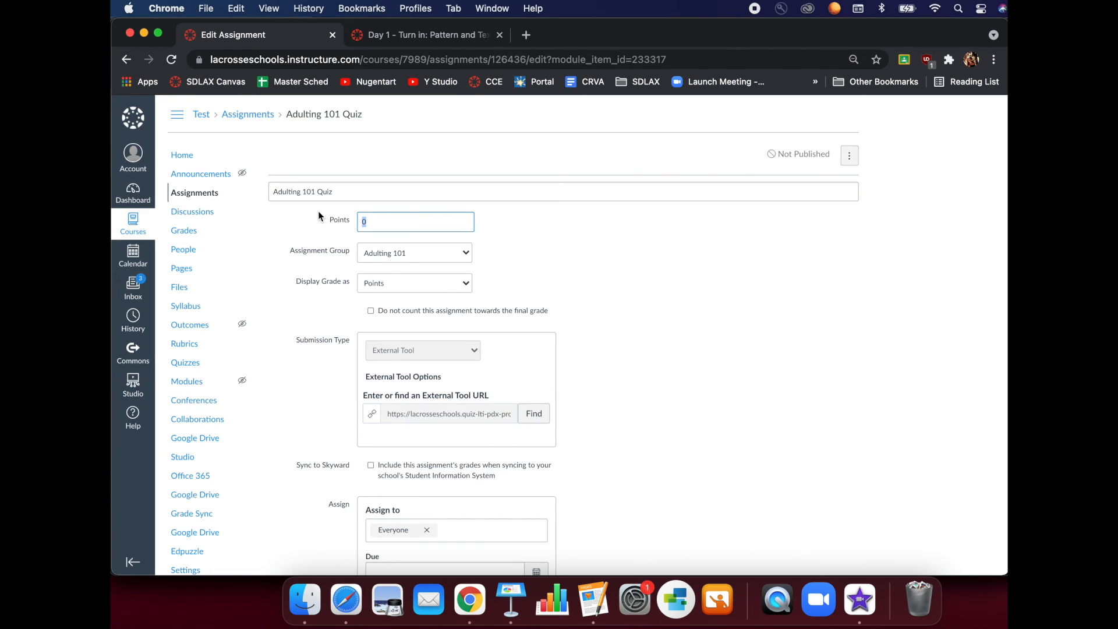
{"action": "type", "text": "100"}
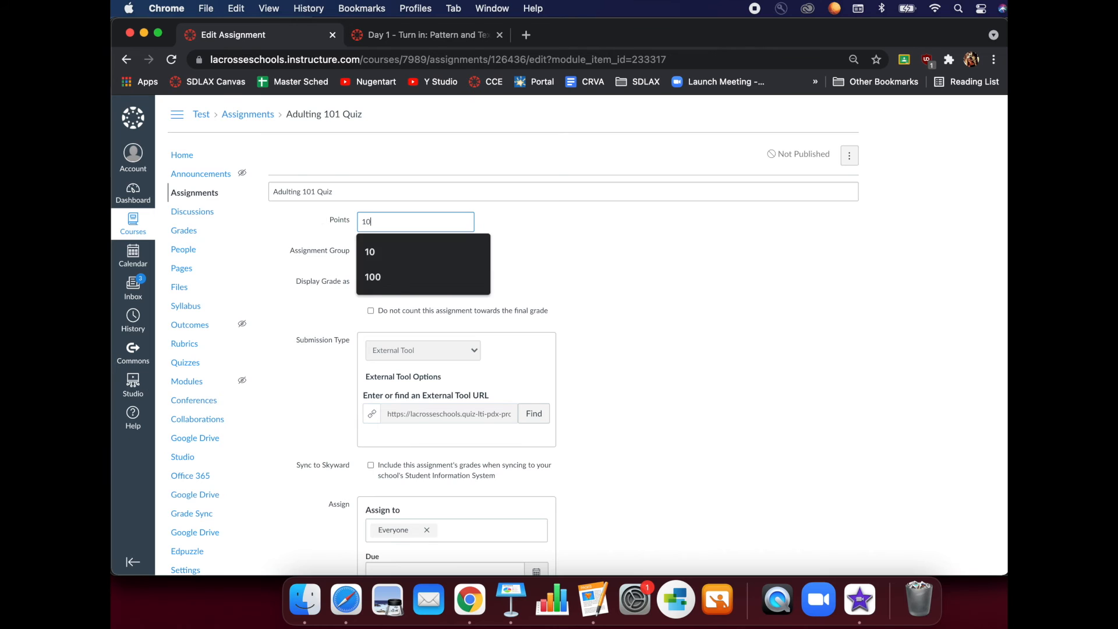
{"action": "left_click", "coordinate": [390, 284]}
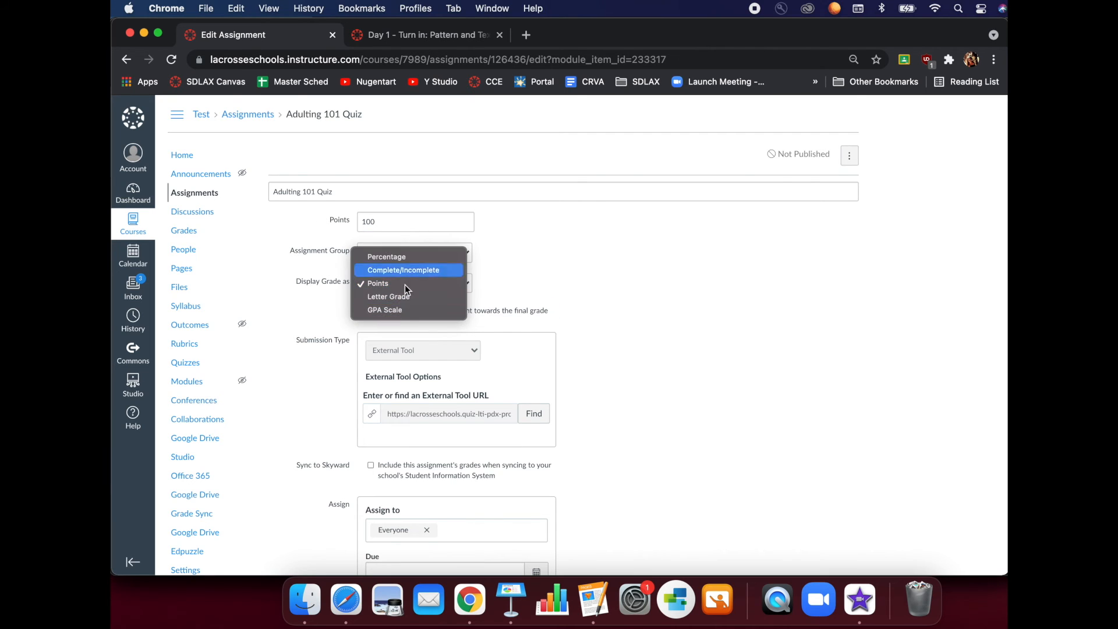
{"action": "left_click", "coordinate": [354, 314]}
{"action": "scroll", "coordinate": [331, 408], "scroll_direction": "down", "scroll_amount": 5}
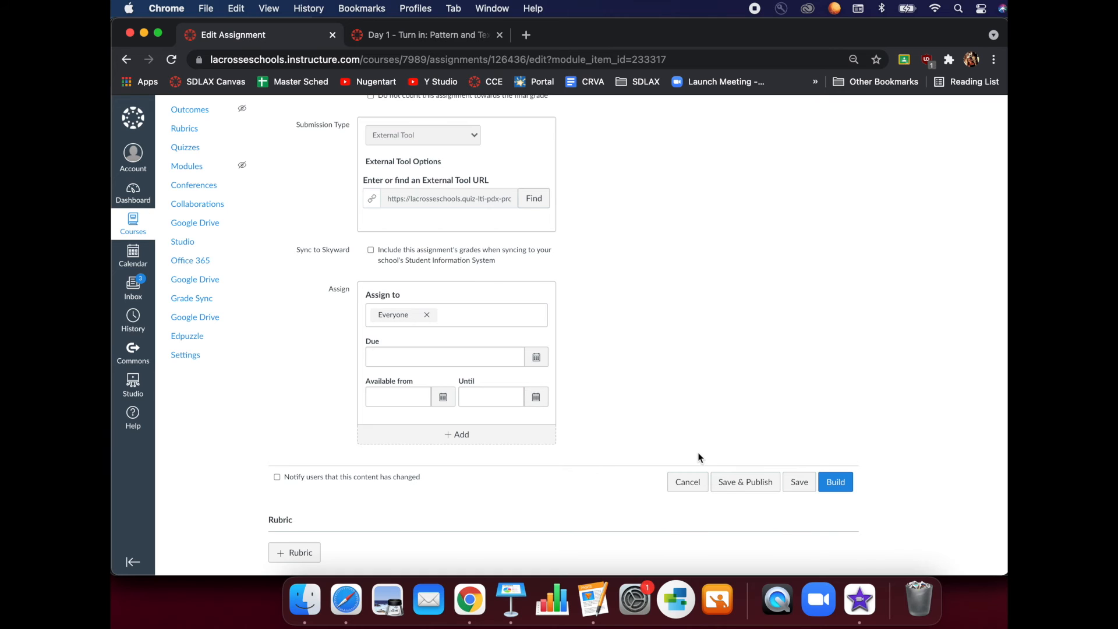
{"action": "left_click", "coordinate": [835, 482]}
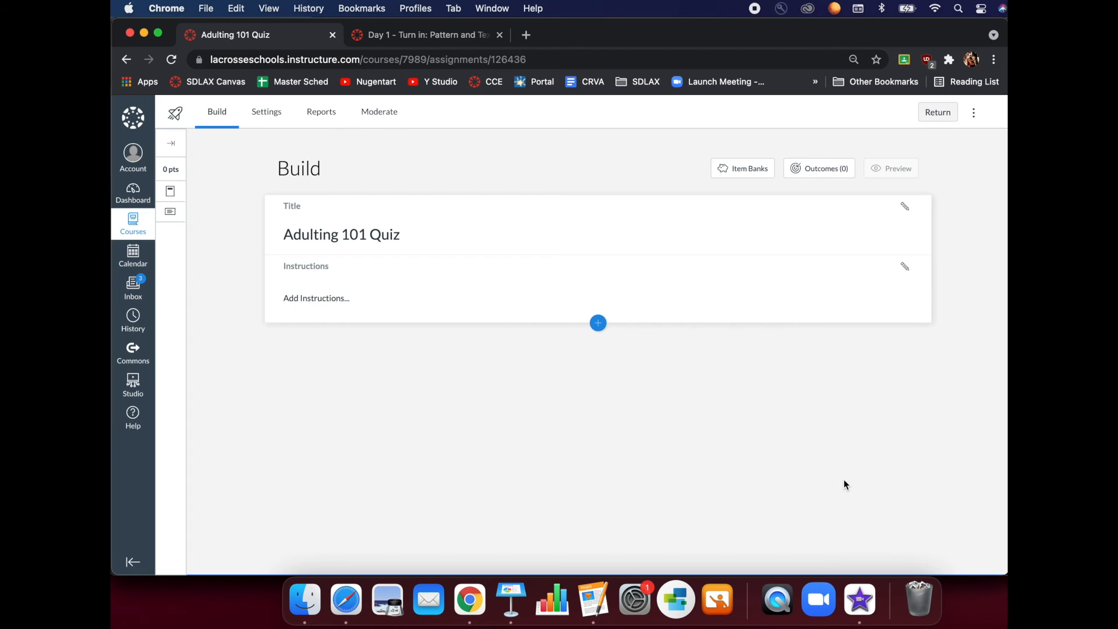
Insert a Multiple Answer question titled "Banking" with the stem "What is the name for a sum of money that you have put in the bank?".
{"action": "left_click", "coordinate": [598, 324]}
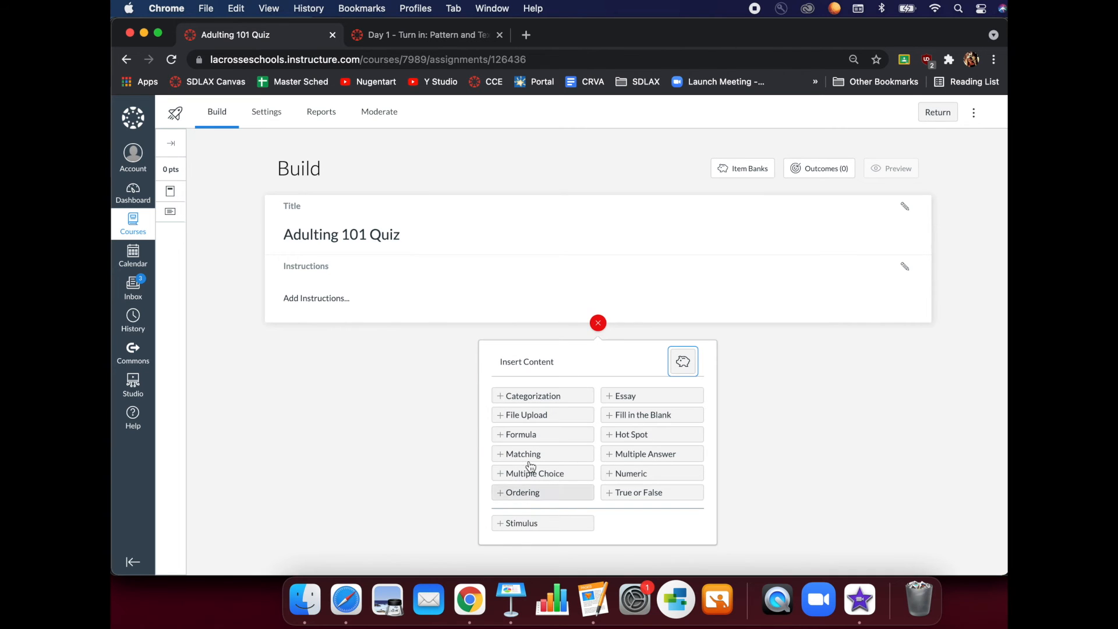
{"action": "left_click", "coordinate": [645, 462]}
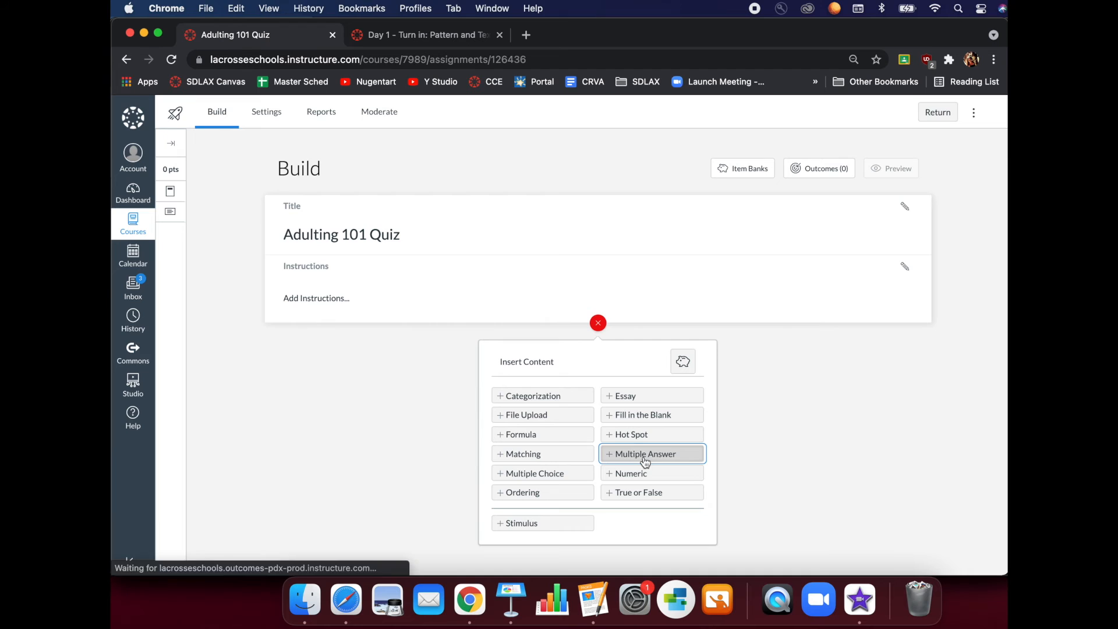
{"action": "left_click", "coordinate": [646, 462]}
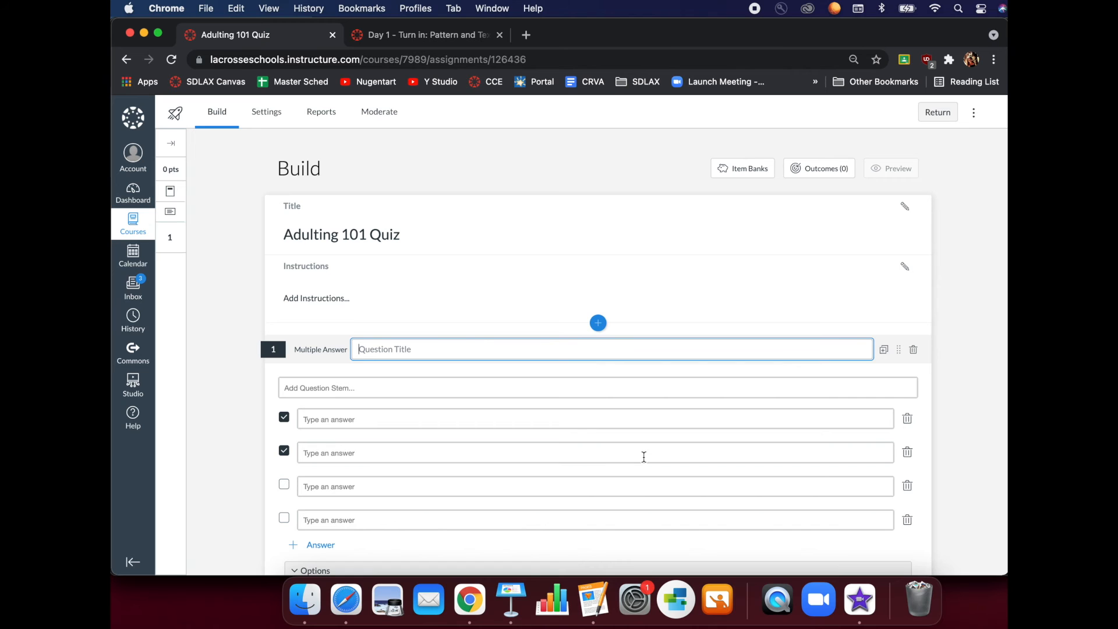
{"action": "type", "text": "Banking"}
{"action": "left_click", "coordinate": [535, 388]}
{"action": "type", "text": "What is the name for a sum of money that you have put in the bank?"}
Enter the answers Deposit, Withdrawal, Interest and Checking Account for the Banking question and leave only Deposit marked correct.
{"action": "left_click", "coordinate": [536, 473]}
{"action": "type", "text": "Deposit"}
{"action": "left_click", "coordinate": [536, 507]}
{"action": "type", "text": "Withdrawal"}
{"action": "left_click", "coordinate": [536, 541]}
{"action": "type", "text": "Interest"}
{"action": "scroll", "coordinate": [235, 487], "scroll_direction": "down", "scroll_amount": 2}
{"action": "left_click", "coordinate": [536, 498]}
{"action": "type", "text": "Checking Account"}
{"action": "scroll", "coordinate": [235, 487], "scroll_direction": "up", "scroll_amount": 2}
{"action": "left_click", "coordinate": [536, 388]}
{"action": "left_click", "coordinate": [283, 507]}
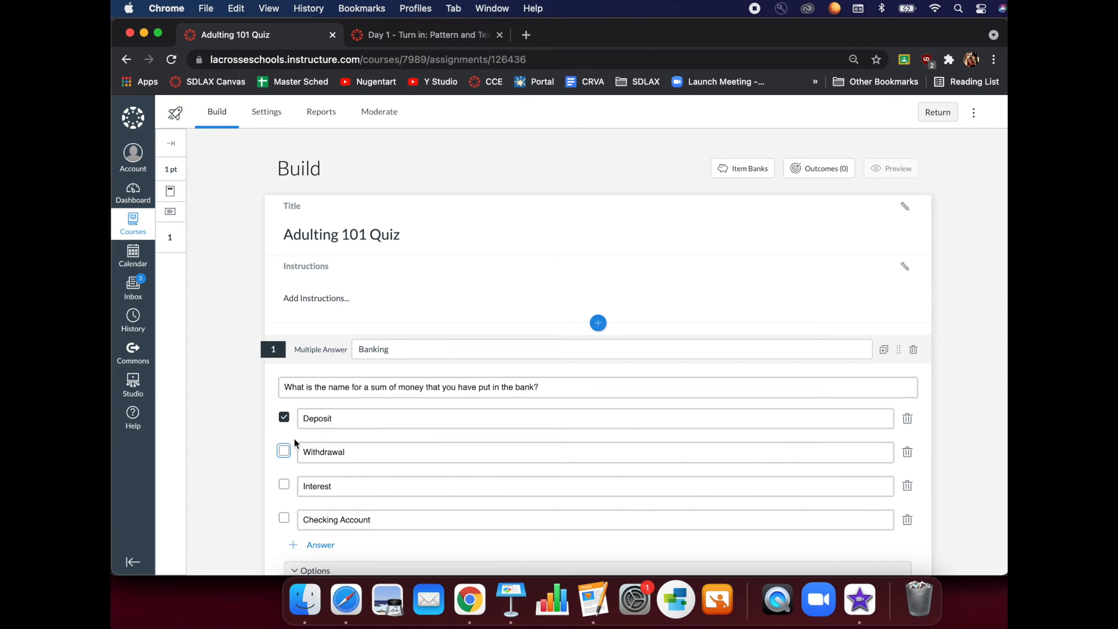
Add the Banking question to an item bank with Exact Match grading and save it in the quiz.
{"action": "scroll", "coordinate": [256, 501], "scroll_direction": "down", "scroll_amount": 5}
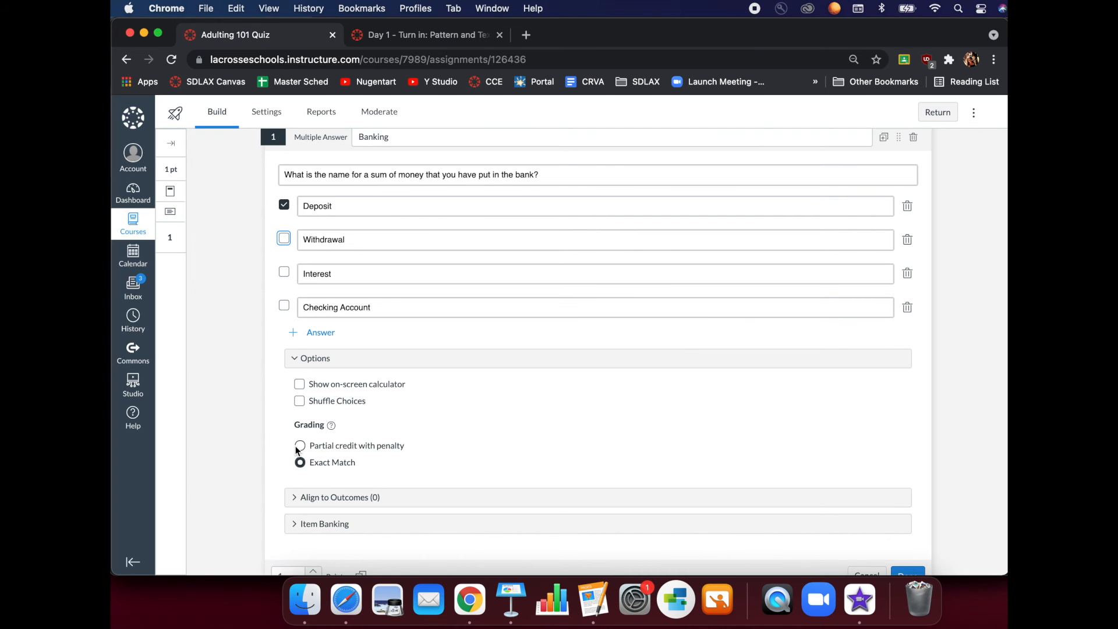
{"action": "scroll", "coordinate": [314, 448], "scroll_direction": "down", "scroll_amount": 2}
{"action": "left_click", "coordinate": [335, 451]}
{"action": "scroll", "coordinate": [335, 455], "scroll_direction": "down", "scroll_amount": 3}
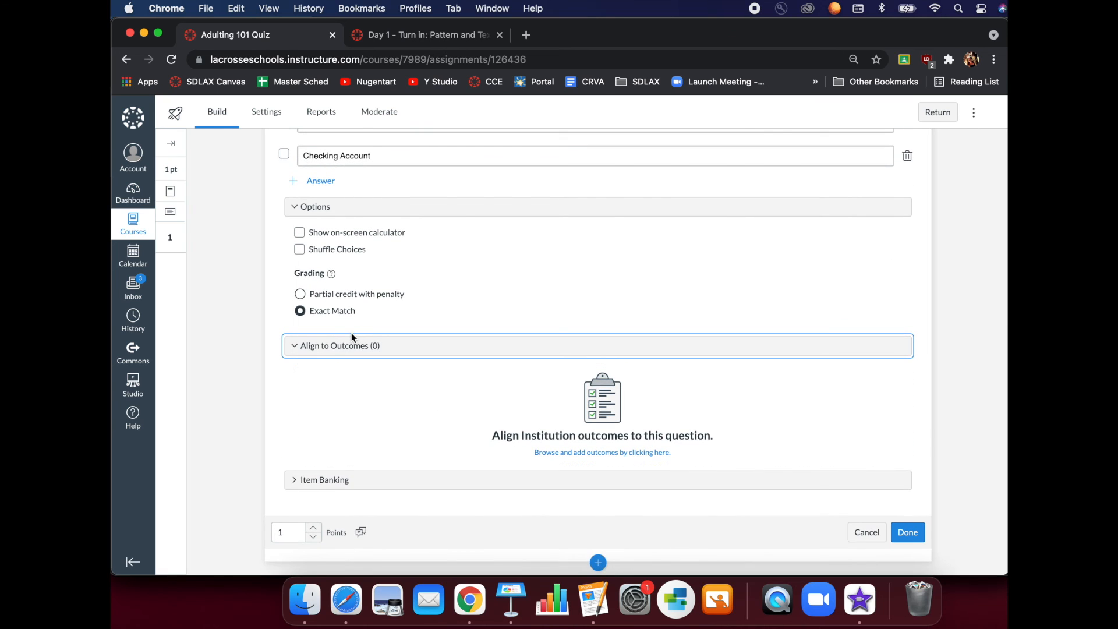
{"action": "scroll", "coordinate": [652, 454], "scroll_direction": "down", "scroll_amount": 1}
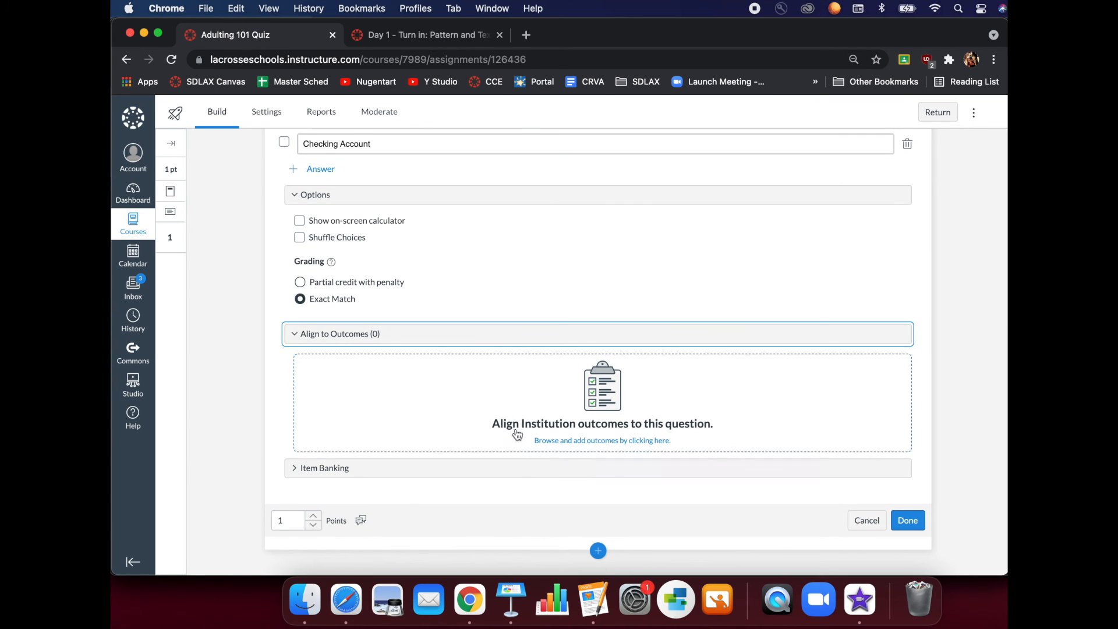
{"action": "left_click", "coordinate": [303, 471]}
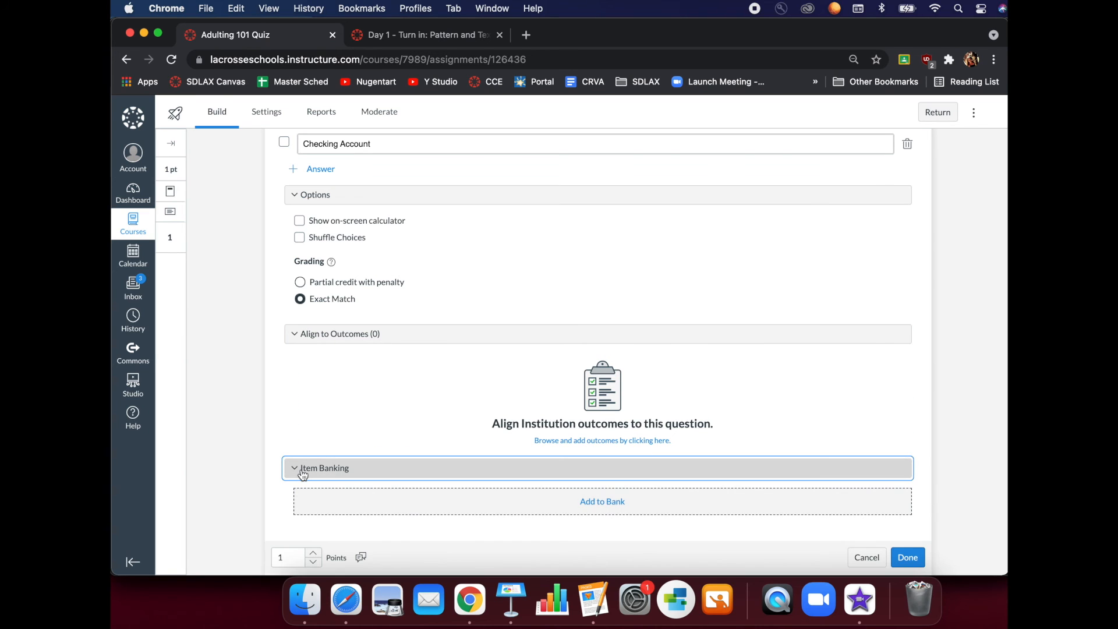
{"action": "scroll", "coordinate": [709, 494], "scroll_direction": "down", "scroll_amount": 3}
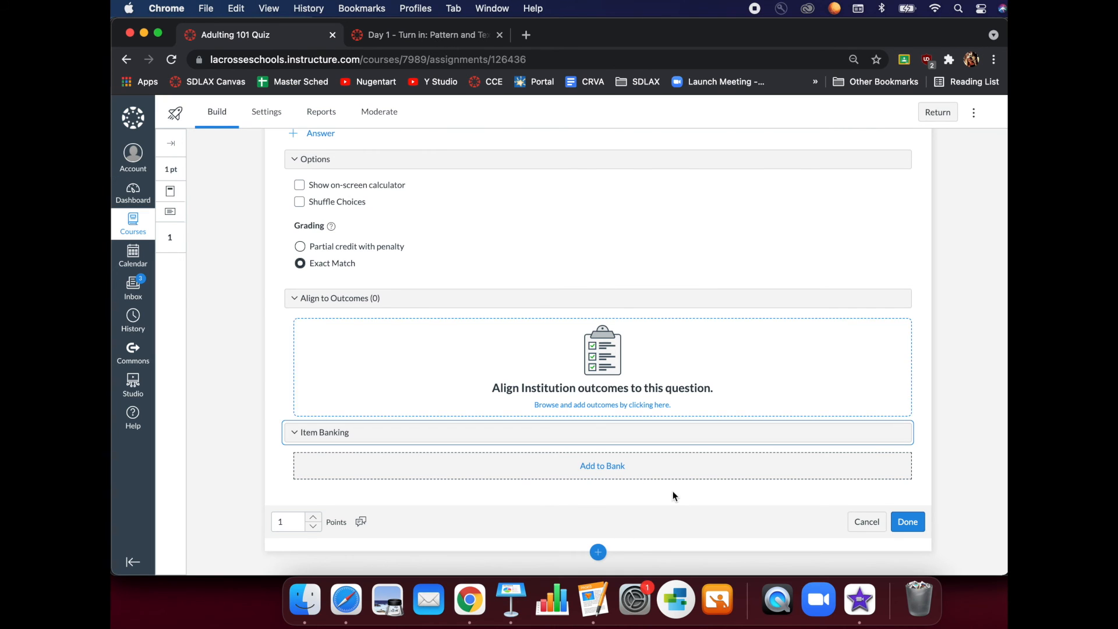
{"action": "left_click", "coordinate": [609, 471]}
{"action": "left_click", "coordinate": [680, 400]}
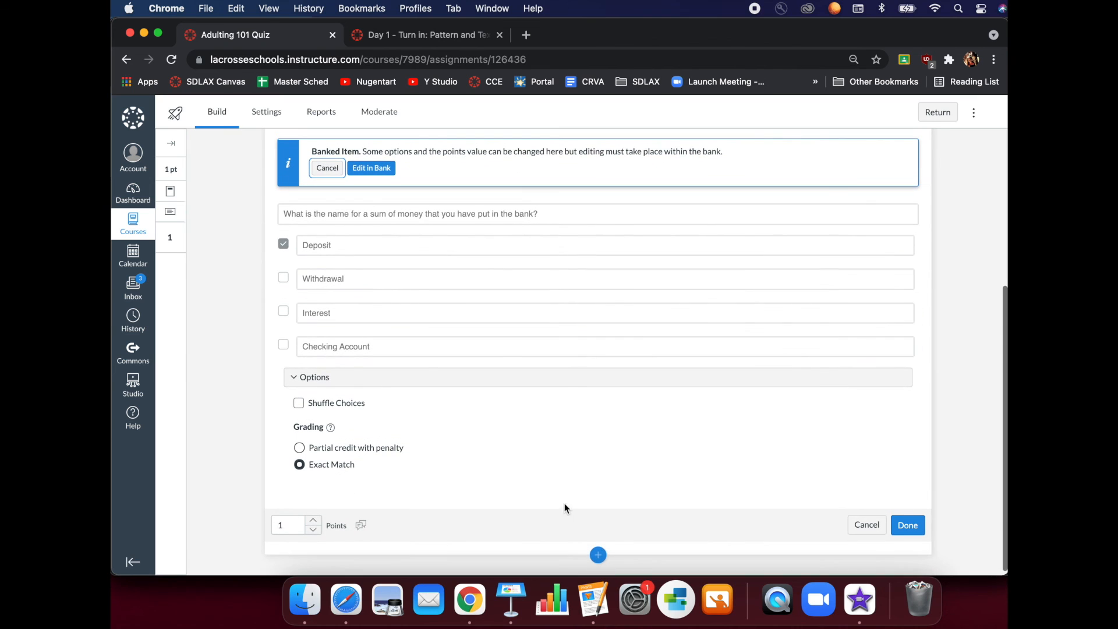
{"action": "left_click", "coordinate": [908, 525]}
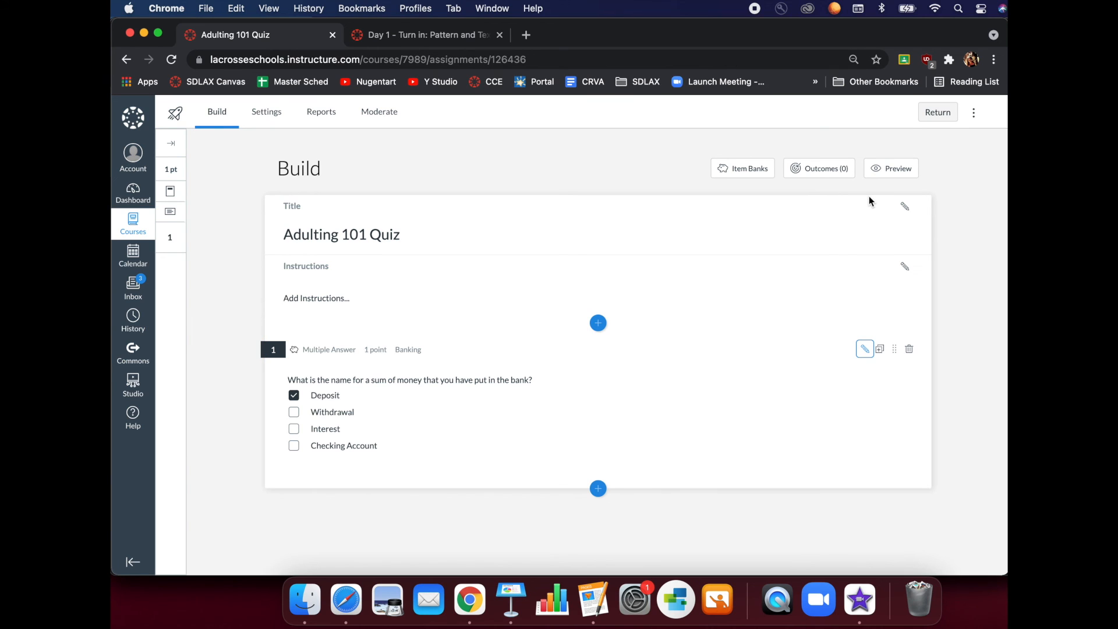
Preview the quiz as a student, answer Deposit, submit the attempt, and exit the preview.
{"action": "left_click", "coordinate": [892, 170]}
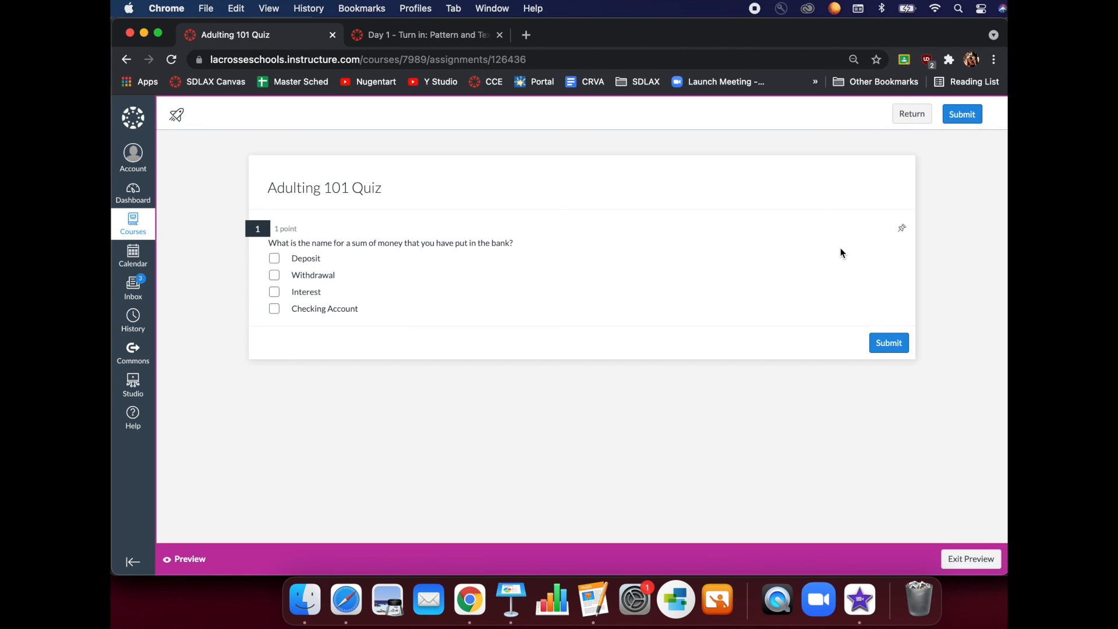
{"action": "left_click", "coordinate": [274, 260]}
{"action": "left_click", "coordinate": [907, 342]}
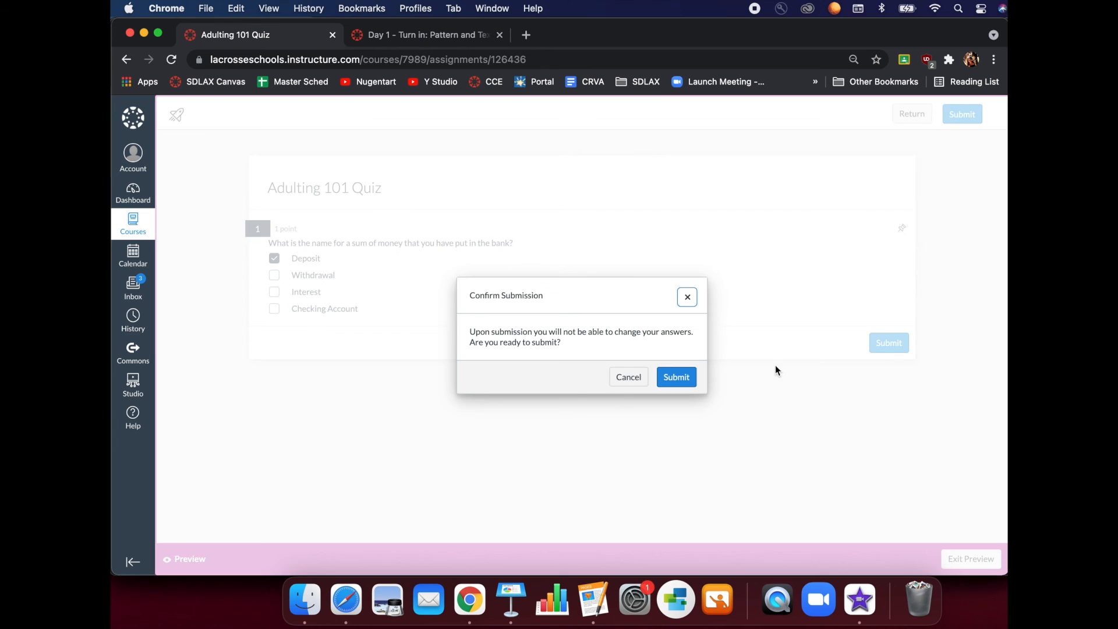
{"action": "left_click", "coordinate": [687, 378]}
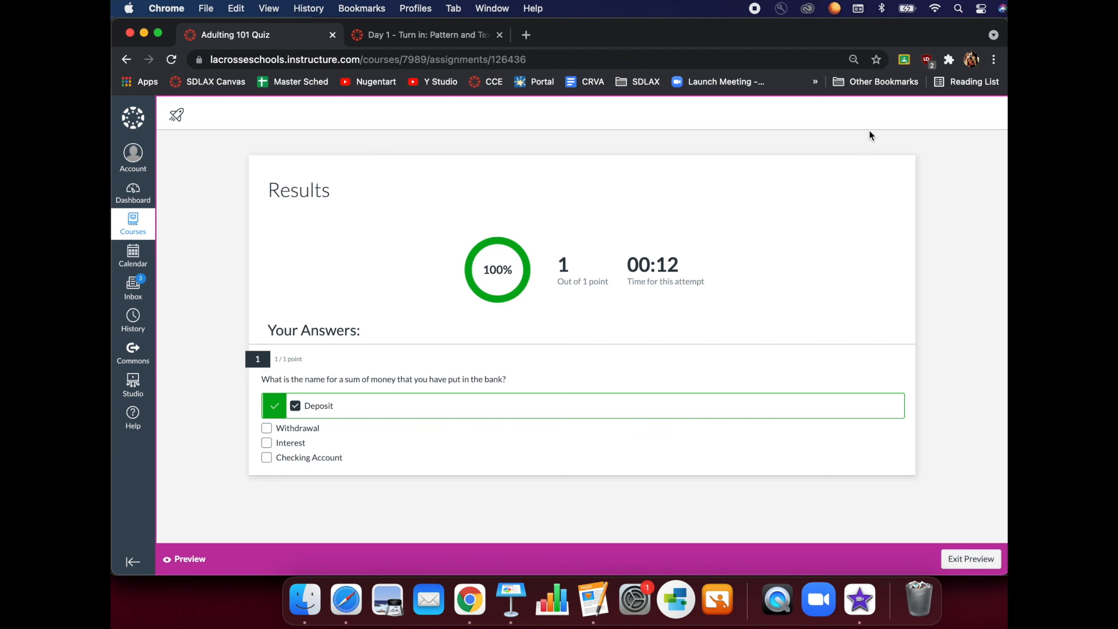
{"action": "left_click", "coordinate": [961, 559]}
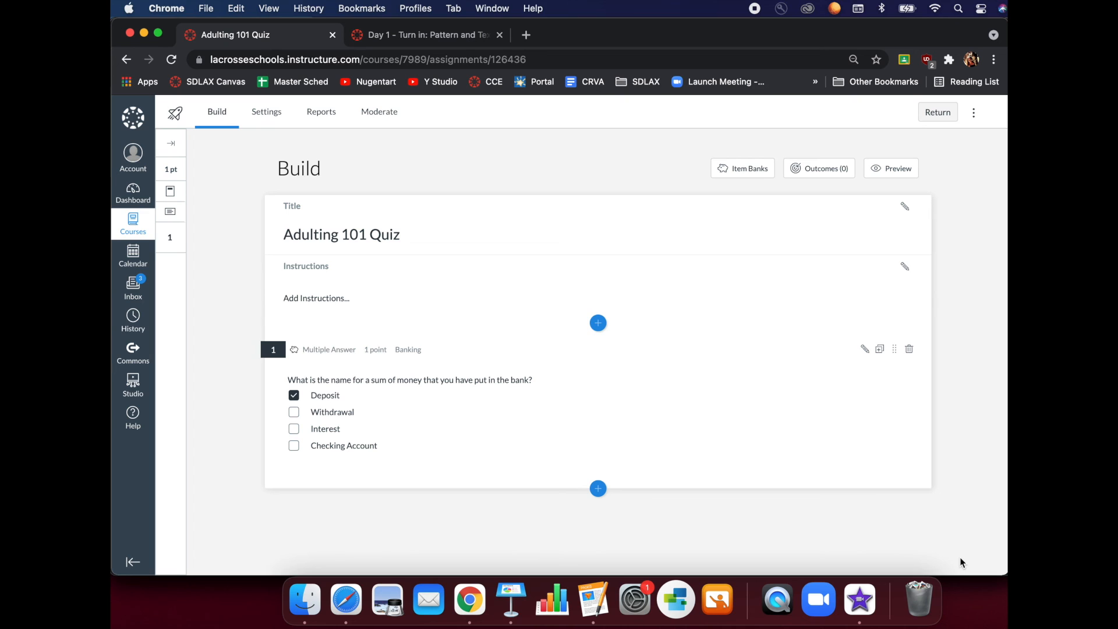
{"action": "left_click", "coordinate": [598, 489]}
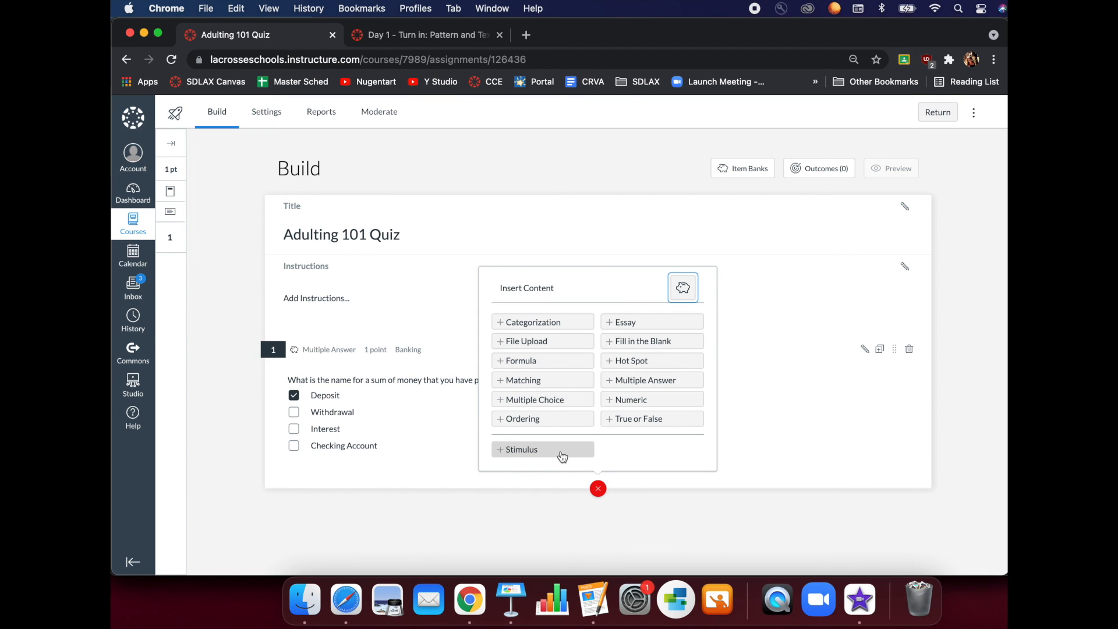
{"action": "left_click", "coordinate": [699, 482]}
{"action": "left_click", "coordinate": [907, 520]}
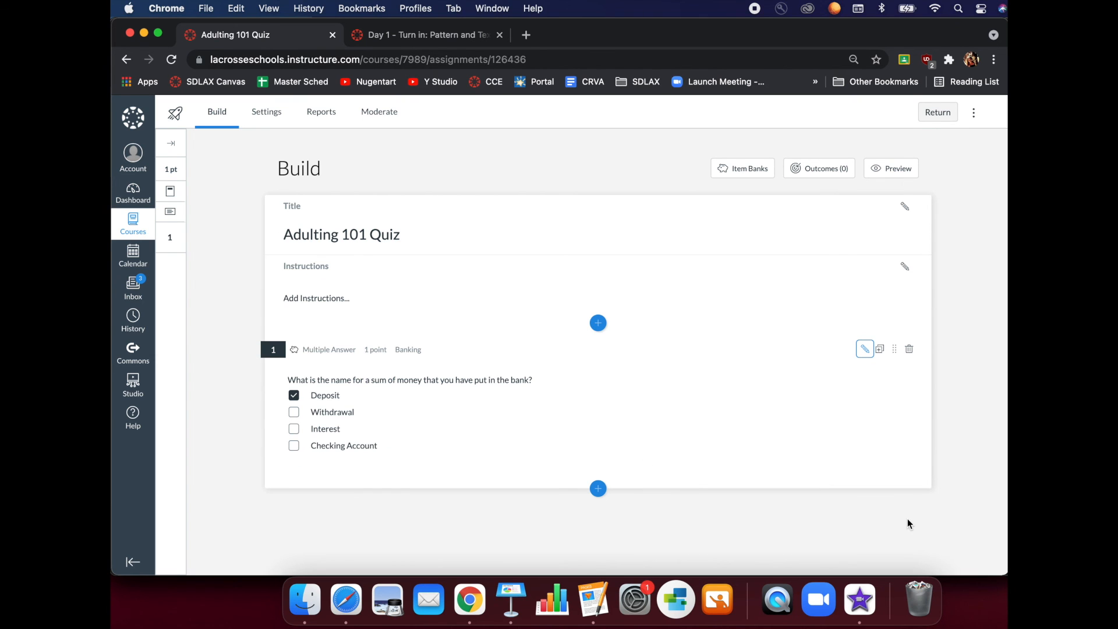
Look through the quiz's Settings, Reports and Moderate pages.
{"action": "left_click", "coordinate": [268, 112]}
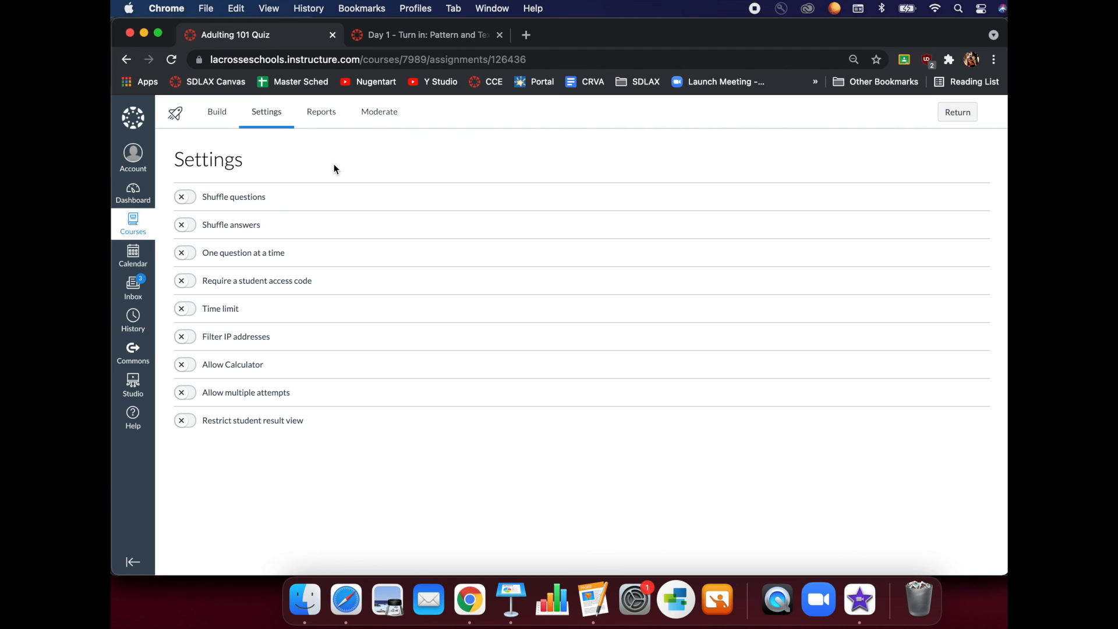
{"action": "left_click", "coordinate": [324, 110]}
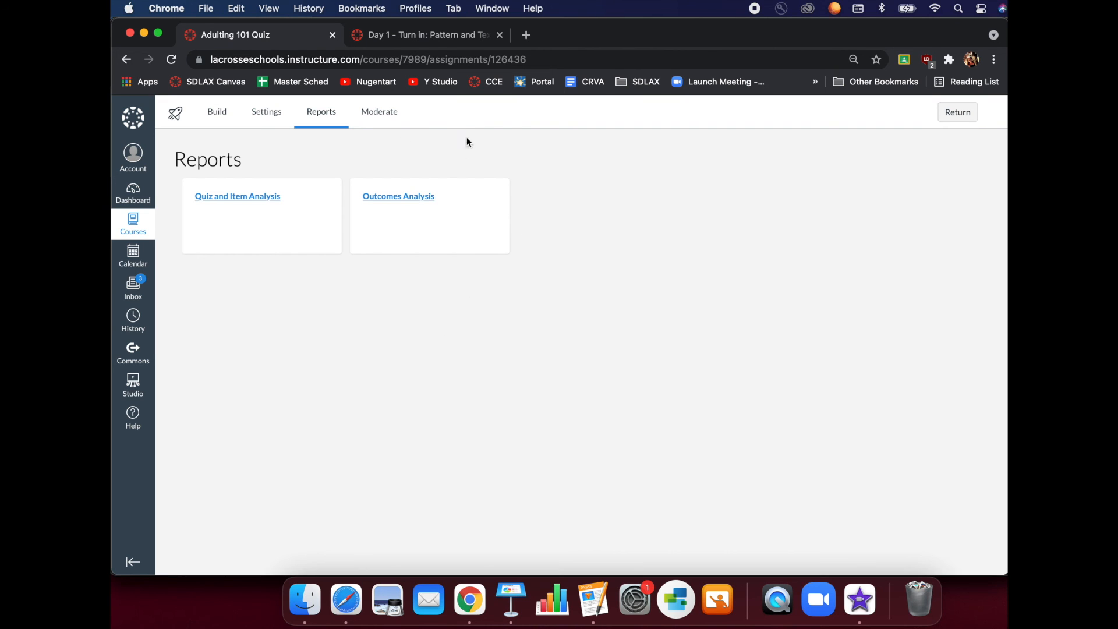
{"action": "left_click", "coordinate": [390, 112]}
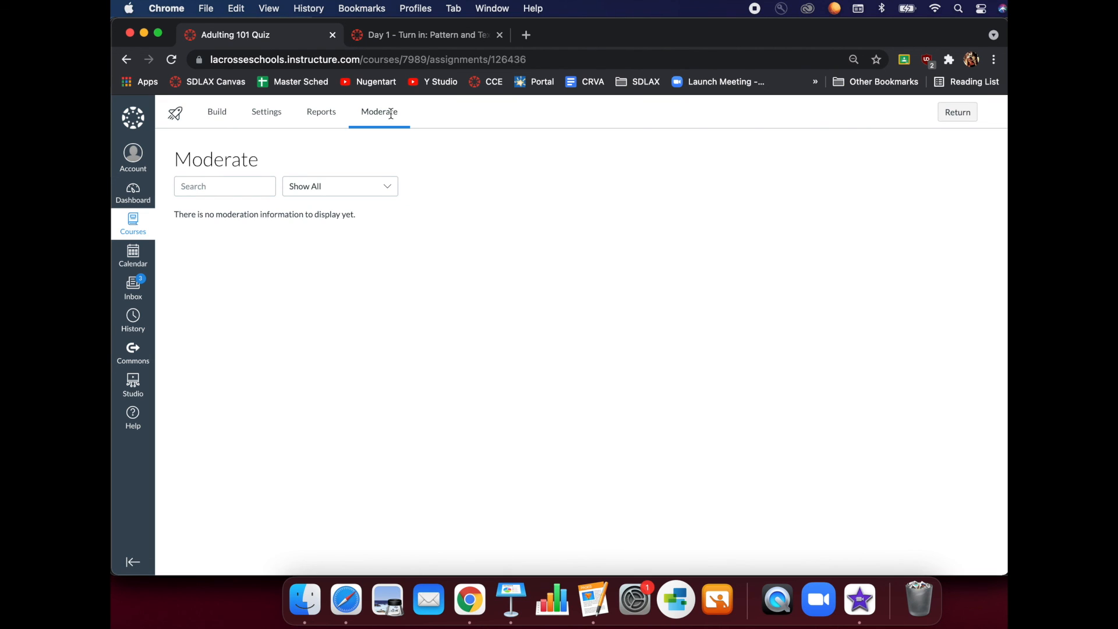